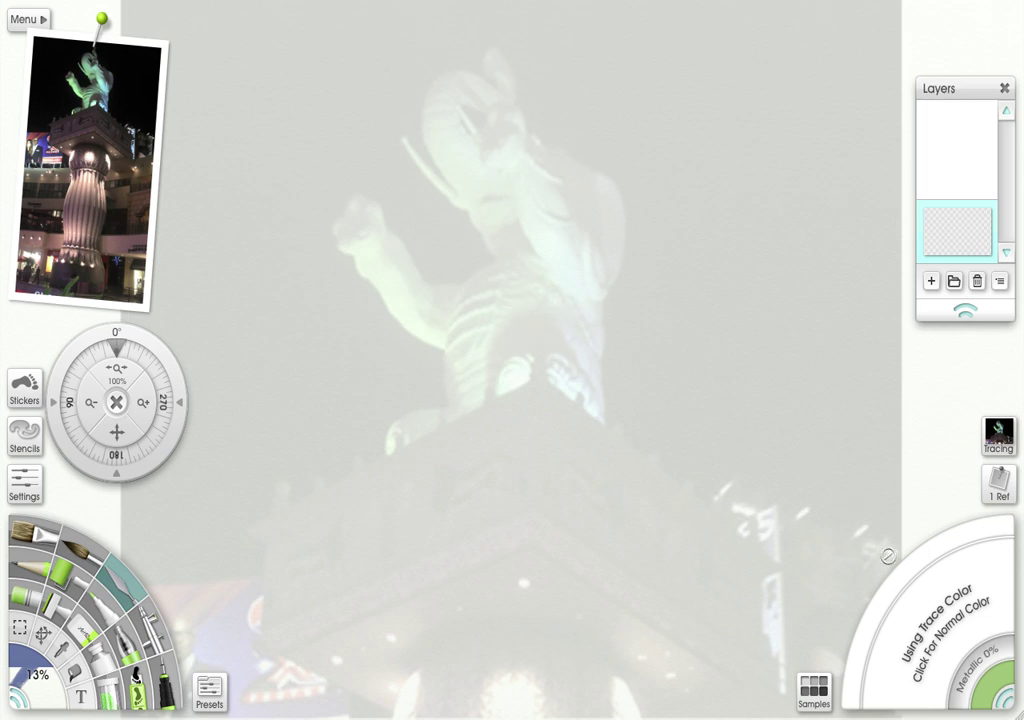
# - Switch the colour picker from tracing colour back to the normal colour wheel
pyautogui.click(936, 628)
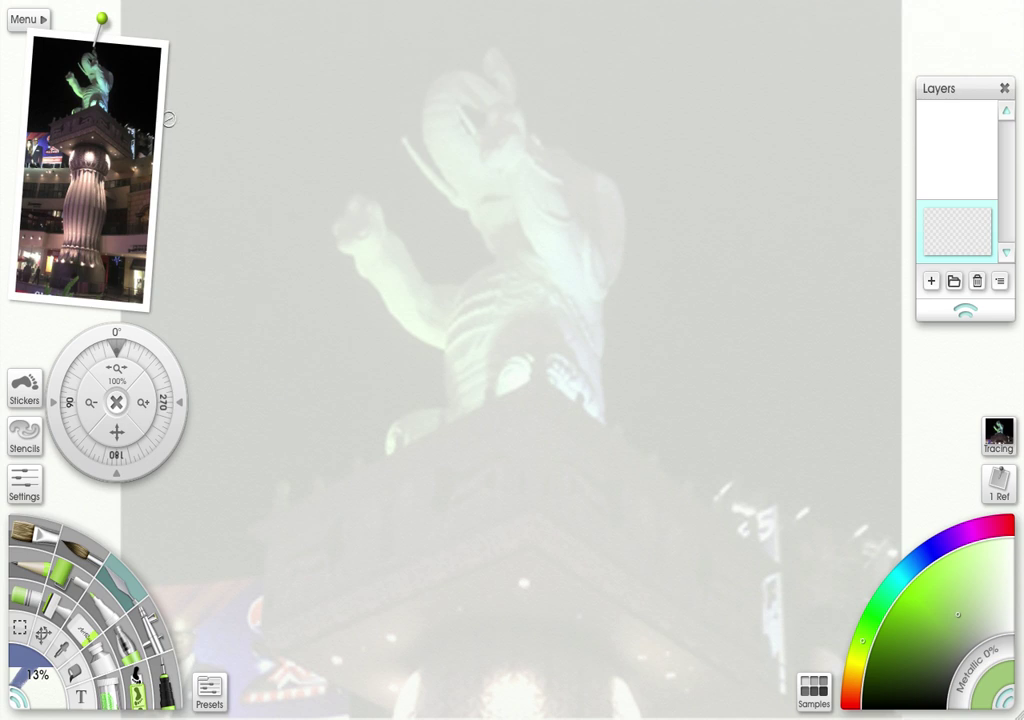
# - Show the Toolbox Panel from the View menu and move it lower on the screen
pyautogui.click(30, 22)
pyautogui.moveTo(53, 28)
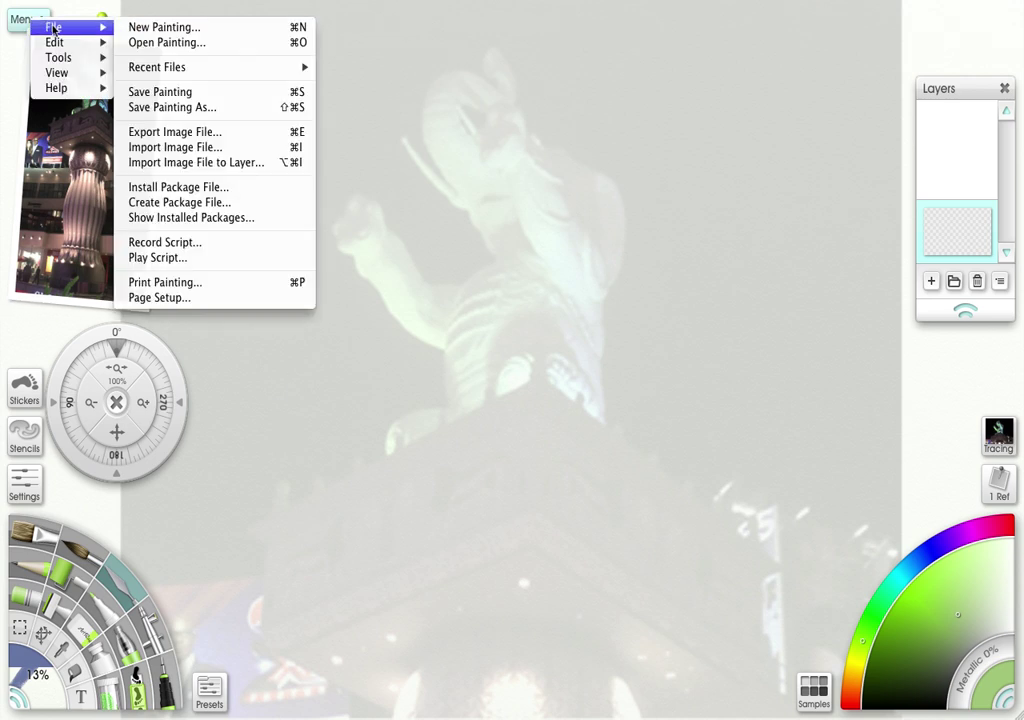
pyautogui.moveTo(55, 75)
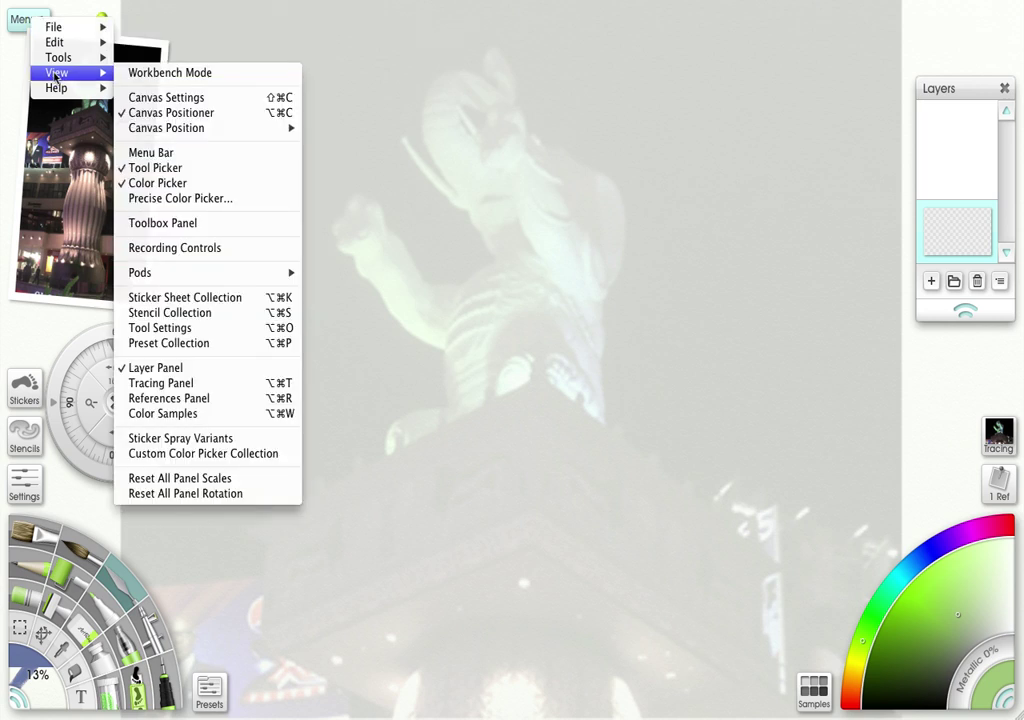
pyautogui.click(150, 224)
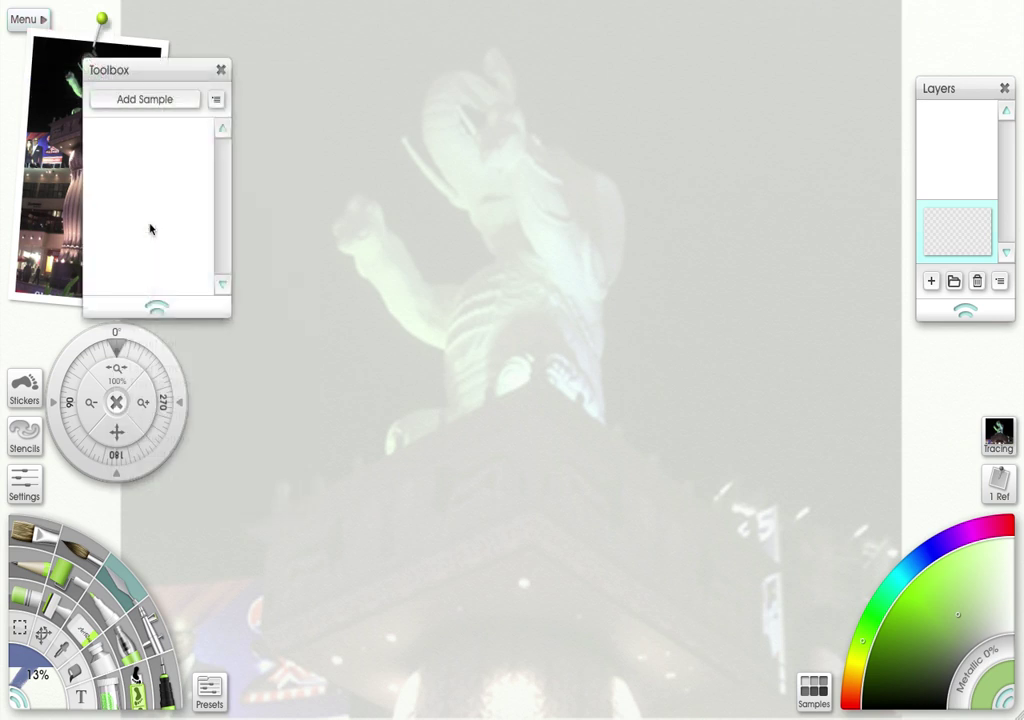
pyautogui.moveTo(197, 70); pyautogui.dragTo(318, 306)
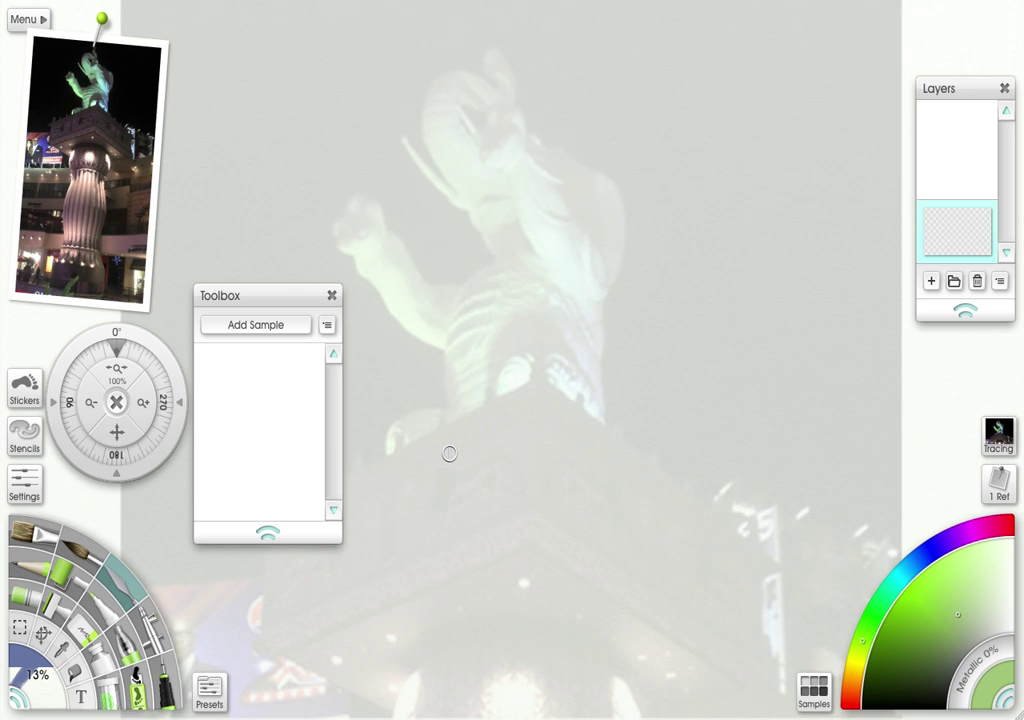
# - Save the current green, a new green, a lighter and a darker green as Toolbox samples
pyautogui.click(60, 650)
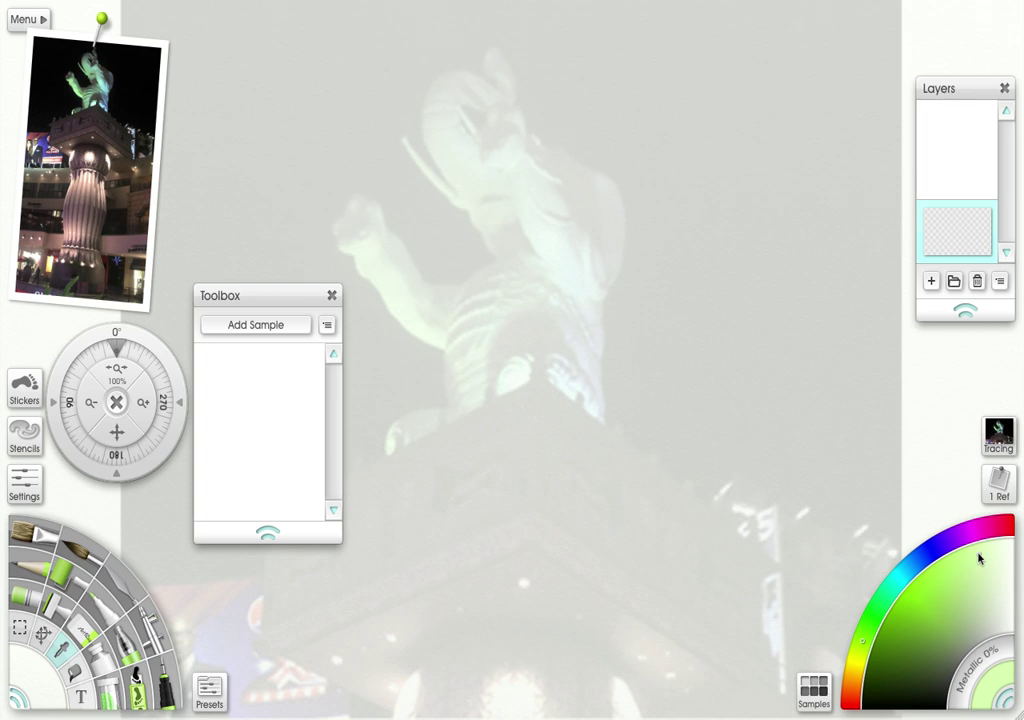
pyautogui.click(257, 325)
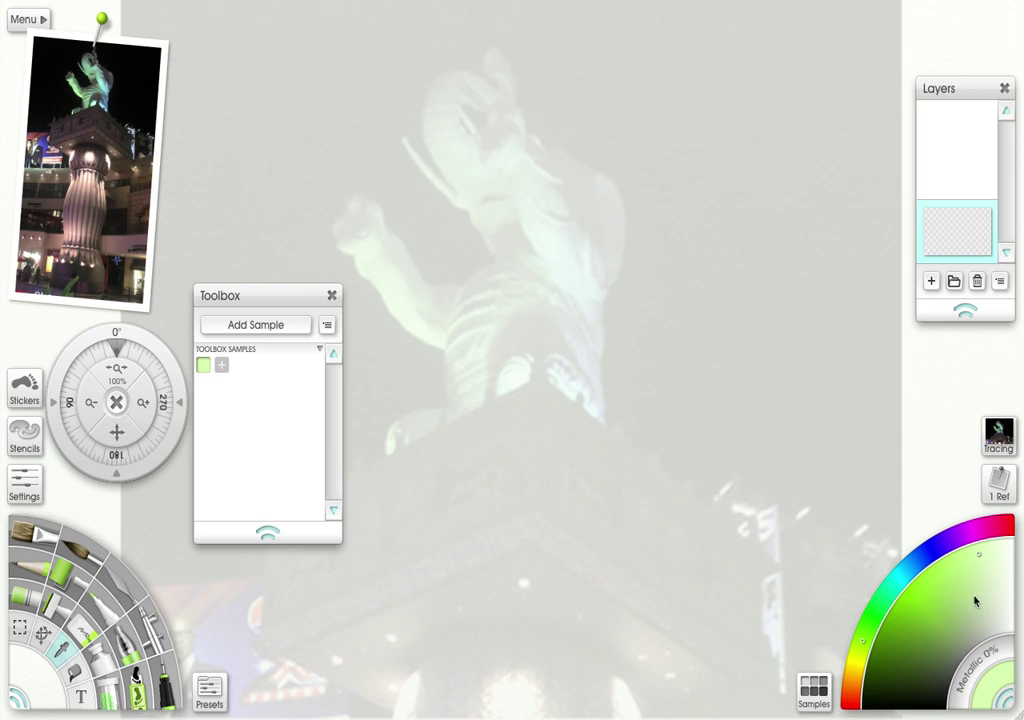
pyautogui.click(997, 549)
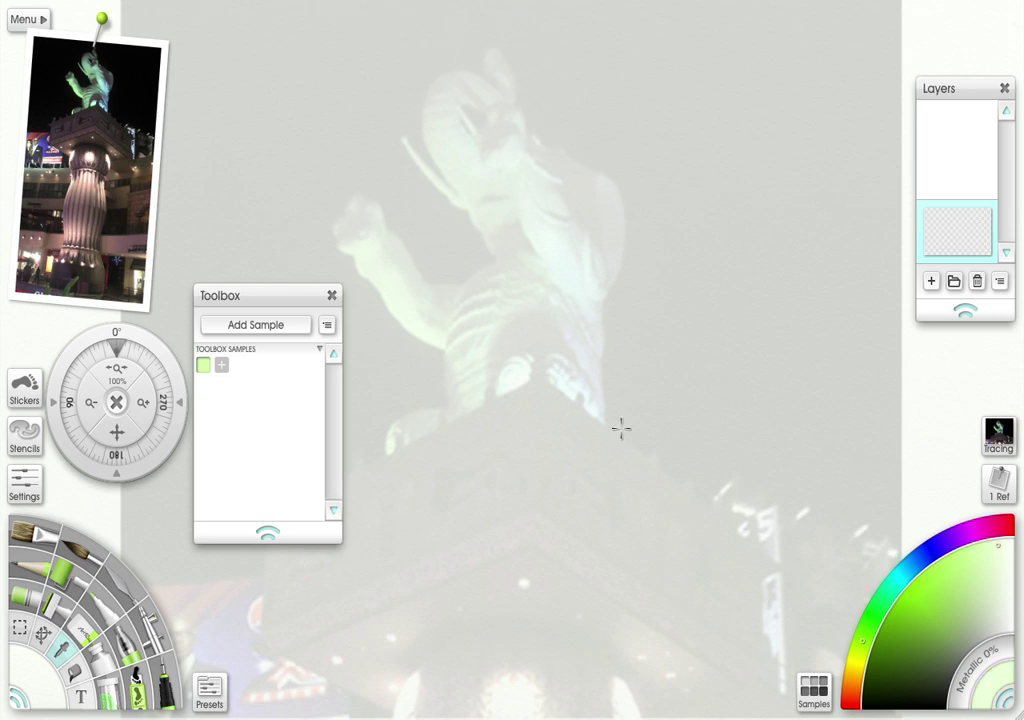
pyautogui.click(251, 324)
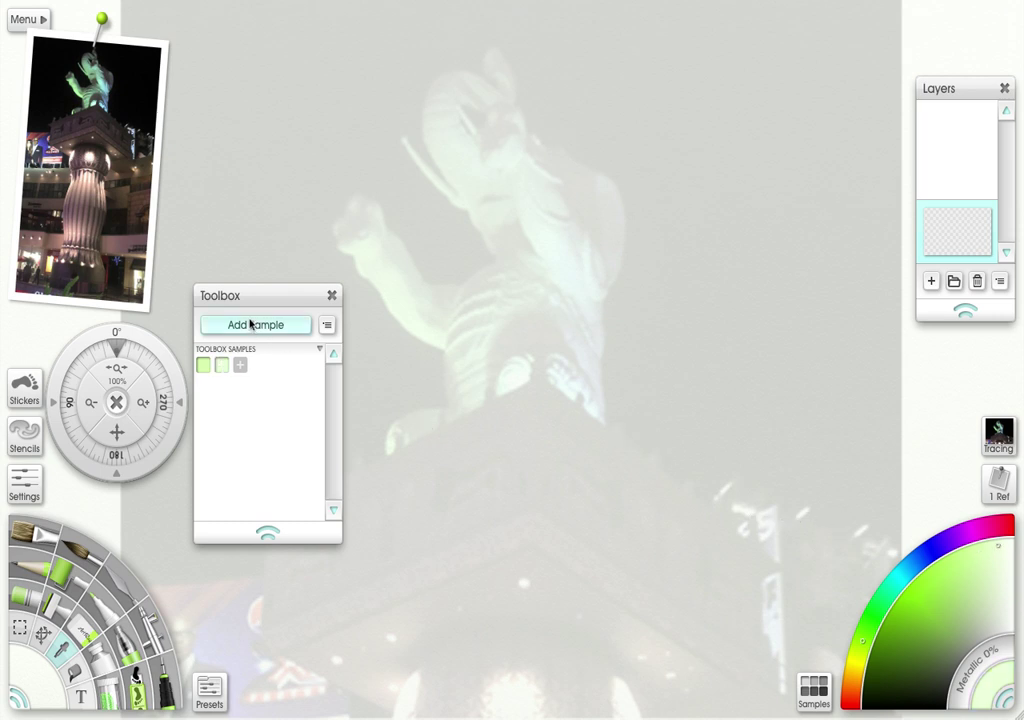
pyautogui.click(969, 604)
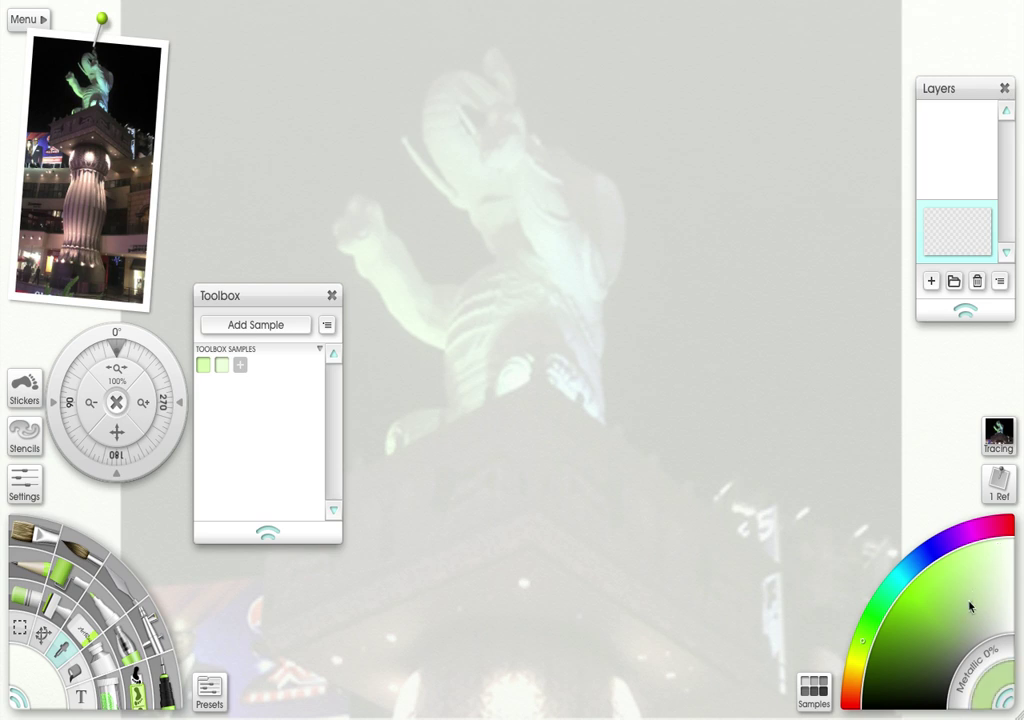
pyautogui.click(256, 325)
pyautogui.click(969, 634)
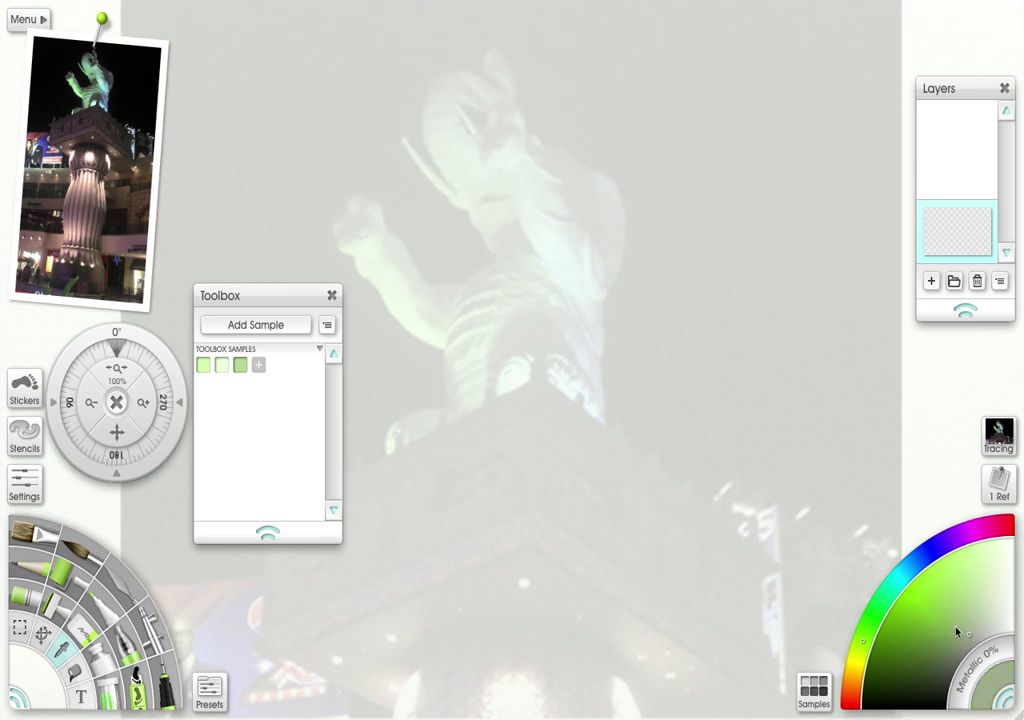
pyautogui.click(274, 326)
pyautogui.moveTo(976, 236)
# - With a broad brush, paint a 1, then a 2 and a 3, each on a new layer
pyautogui.click(28, 598)
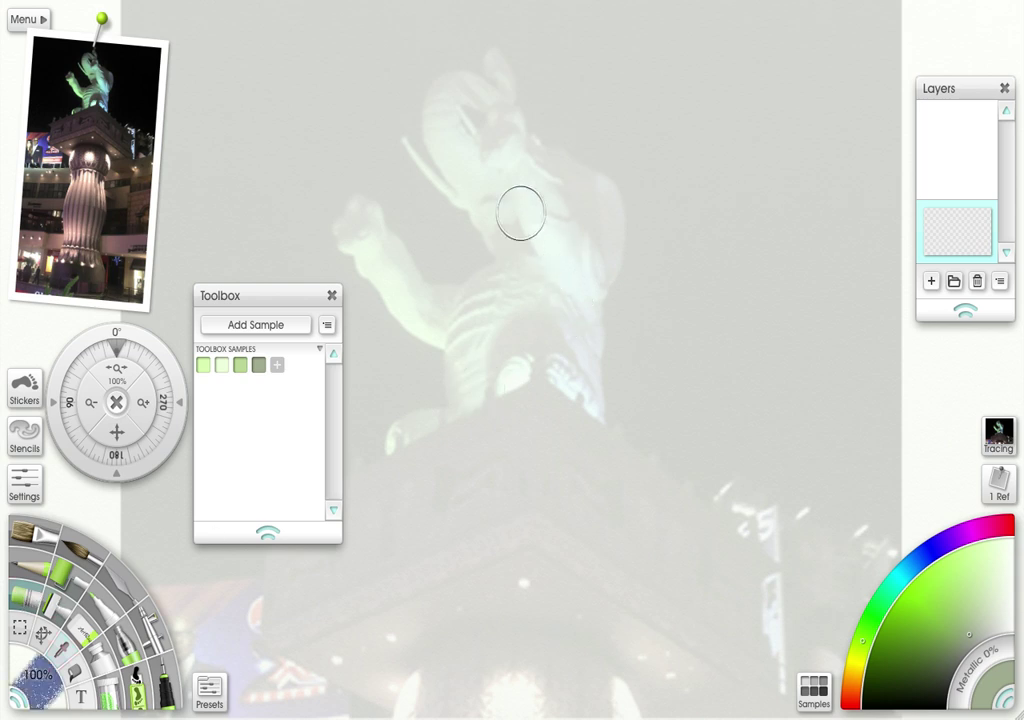
pyautogui.moveTo(560, 150)
pyautogui.mouseDown()
pyautogui.moveTo(537, 281)
pyautogui.moveTo(561, 492)
pyautogui.mouseUp()
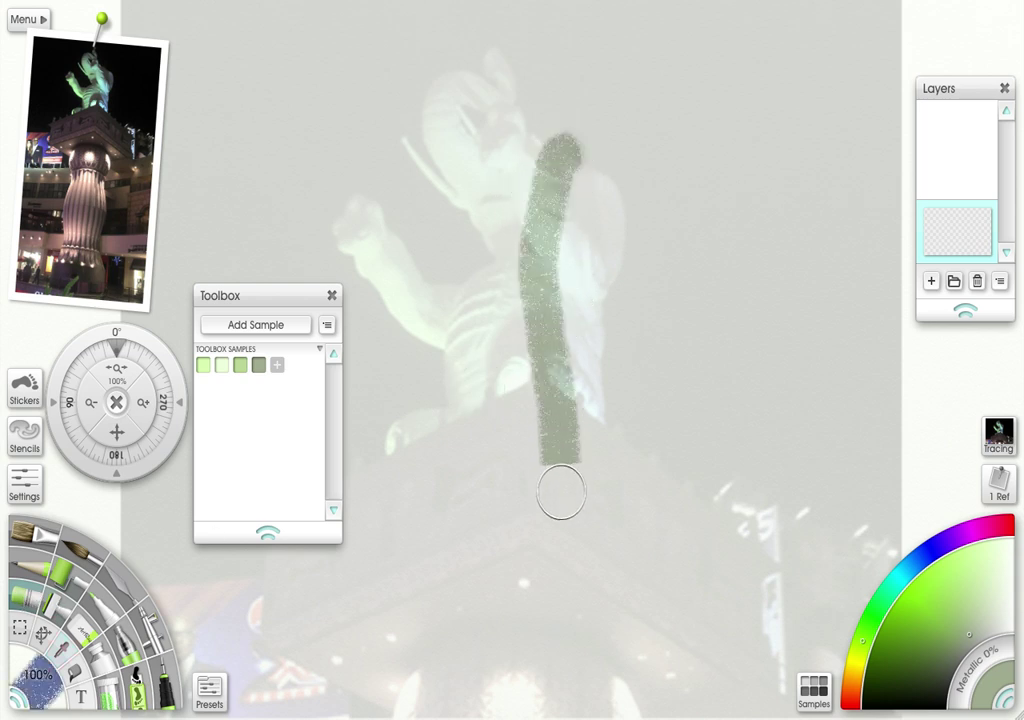
pyautogui.click(931, 281)
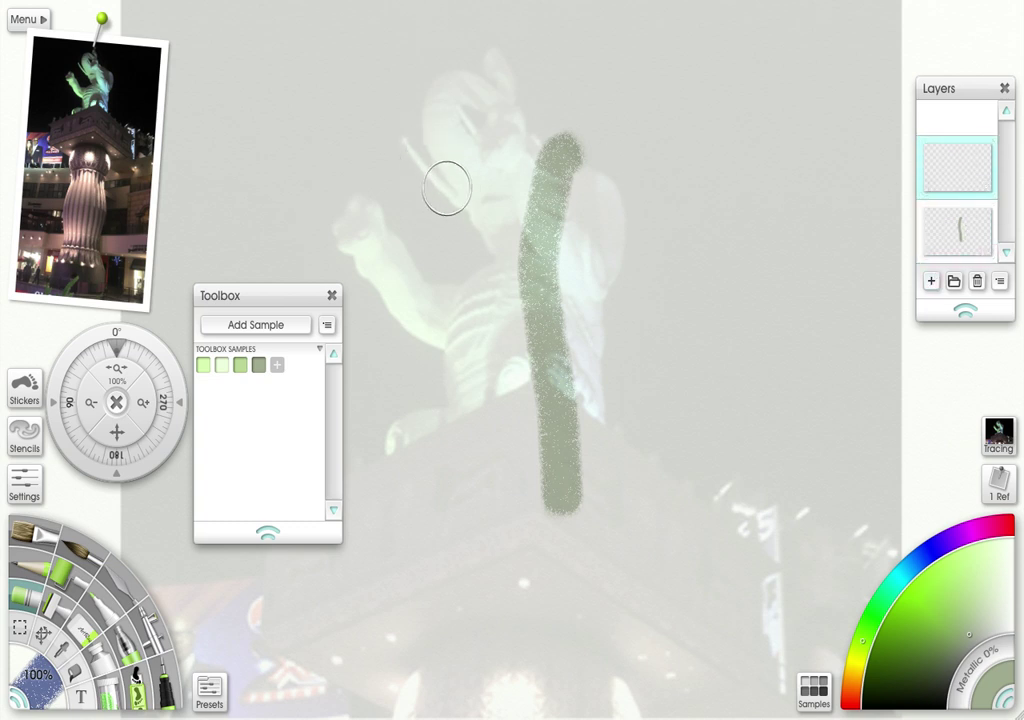
pyautogui.moveTo(446, 188)
pyautogui.mouseDown()
pyautogui.moveTo(645, 117)
pyautogui.moveTo(602, 287)
pyautogui.moveTo(466, 463)
pyautogui.moveTo(562, 422)
pyautogui.moveTo(778, 440)
pyautogui.mouseUp()
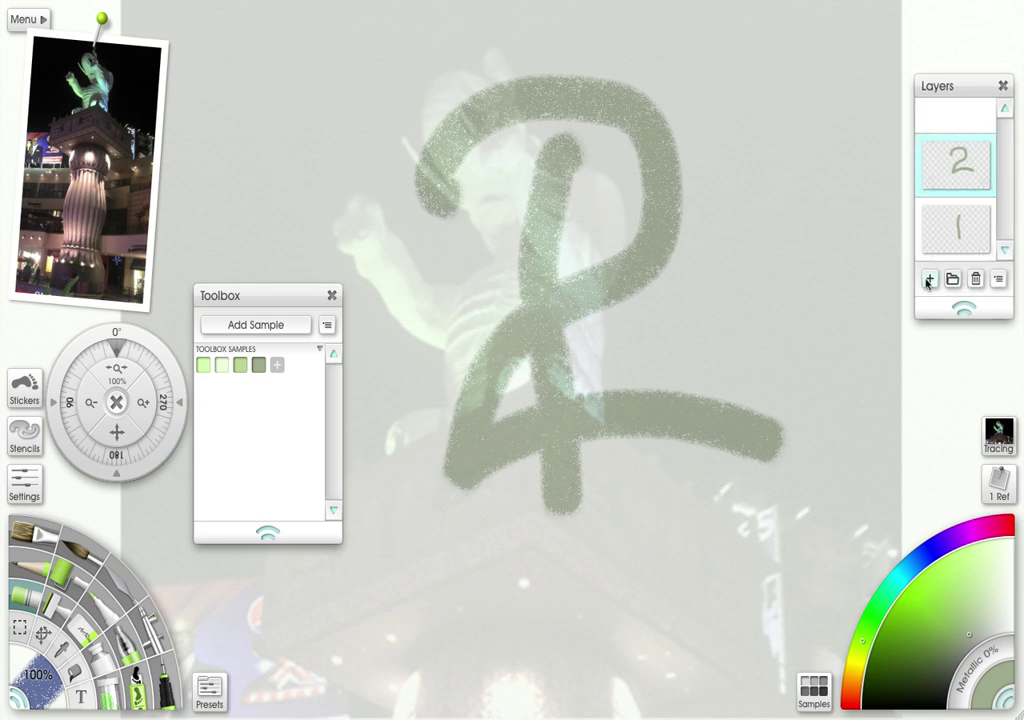
pyautogui.click(927, 280)
pyautogui.moveTo(382, 88)
pyautogui.mouseDown()
pyautogui.moveTo(673, 82)
pyautogui.moveTo(614, 277)
pyautogui.moveTo(732, 453)
pyautogui.moveTo(430, 503)
pyautogui.mouseUp()
# - Paint a 4 on a fourth layer and select the layer holding the 2
pyautogui.moveTo(995, 193)
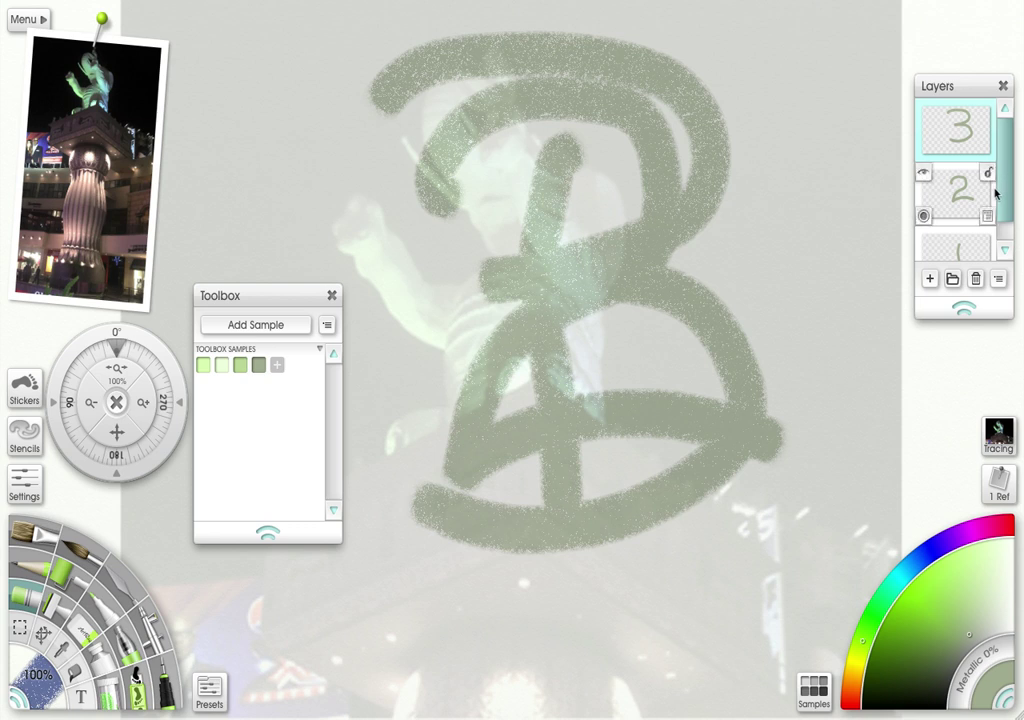
pyautogui.click(930, 280)
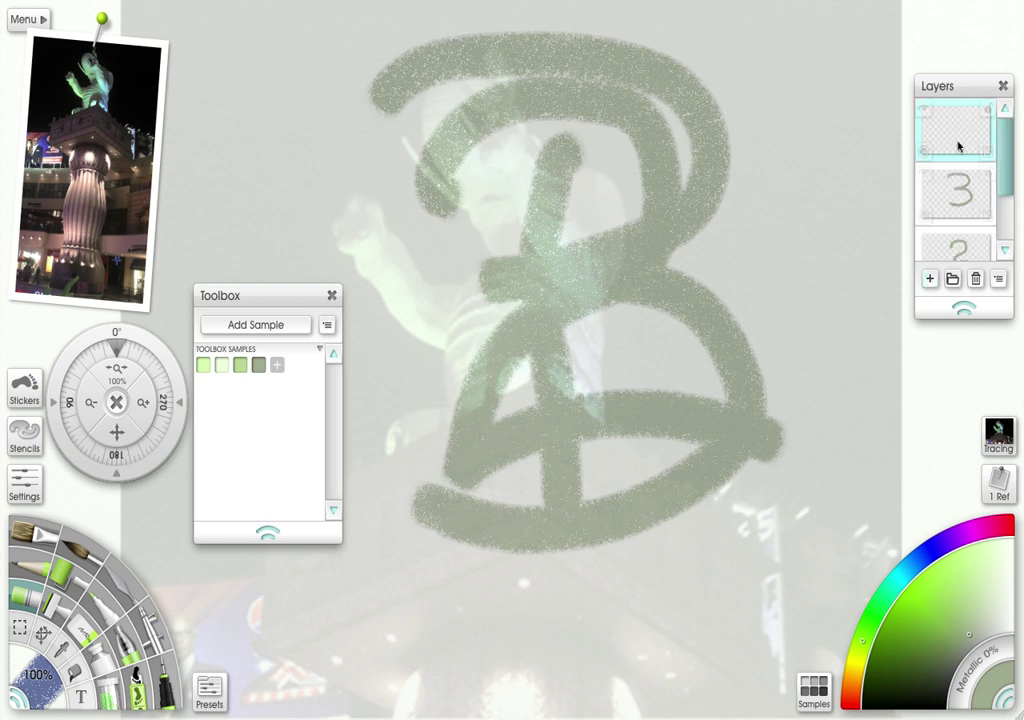
pyautogui.moveTo(389, 165)
pyautogui.mouseDown()
pyautogui.moveTo(413, 313)
pyautogui.moveTo(771, 326)
pyautogui.mouseUp()
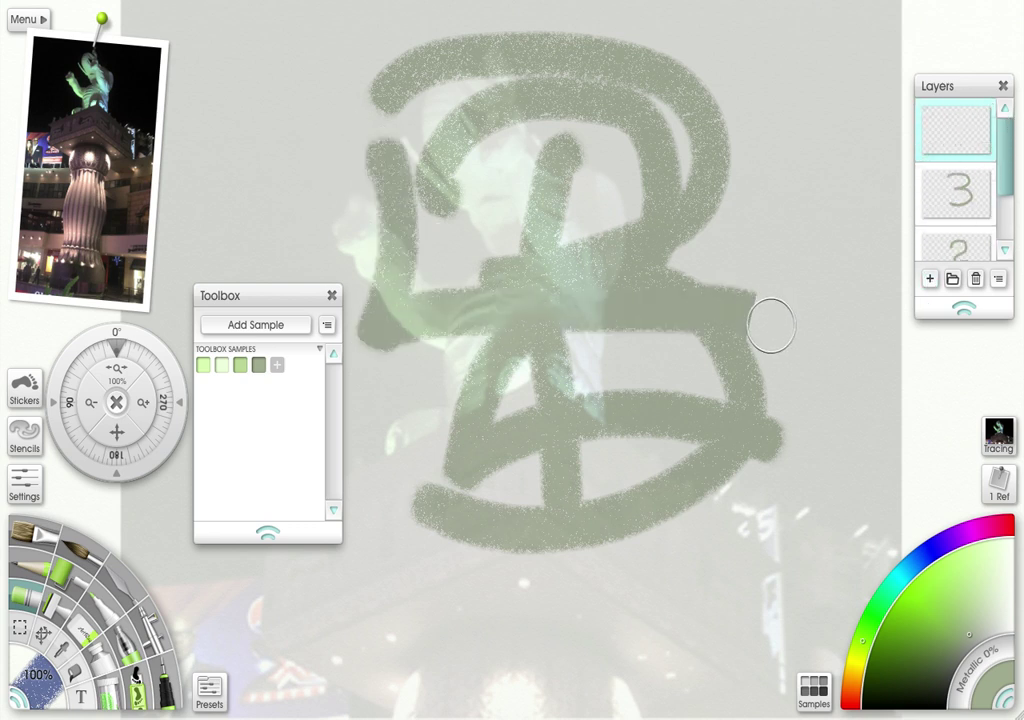
pyautogui.moveTo(548, 150); pyautogui.dragTo(527, 592)
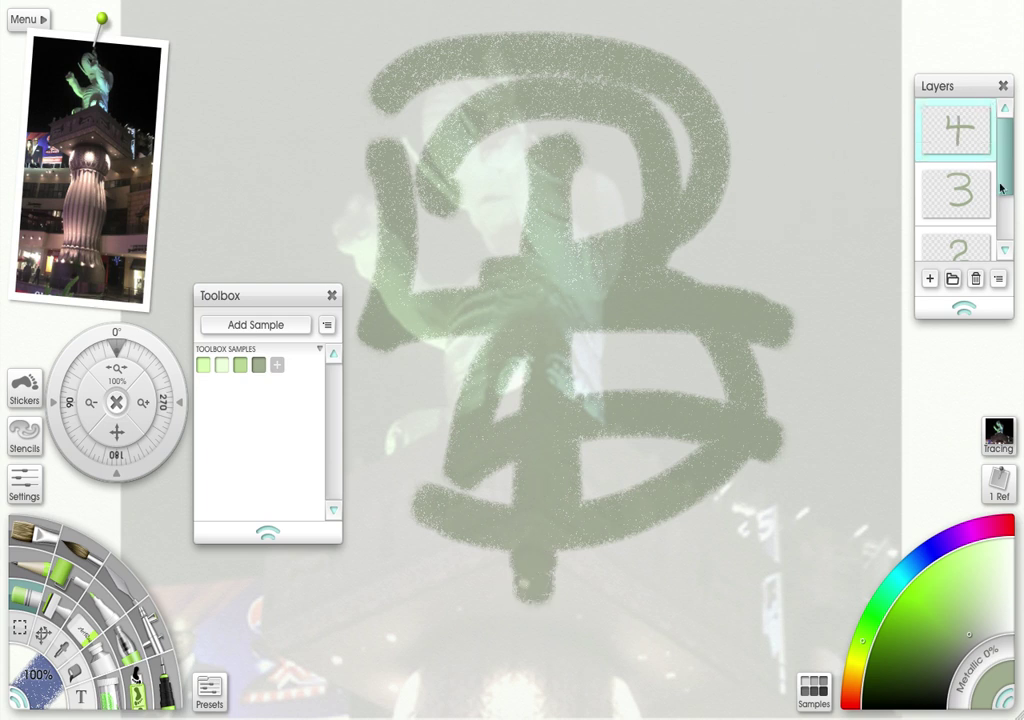
pyautogui.moveTo(1000, 187); pyautogui.dragTo(997, 217)
pyautogui.click(948, 186)
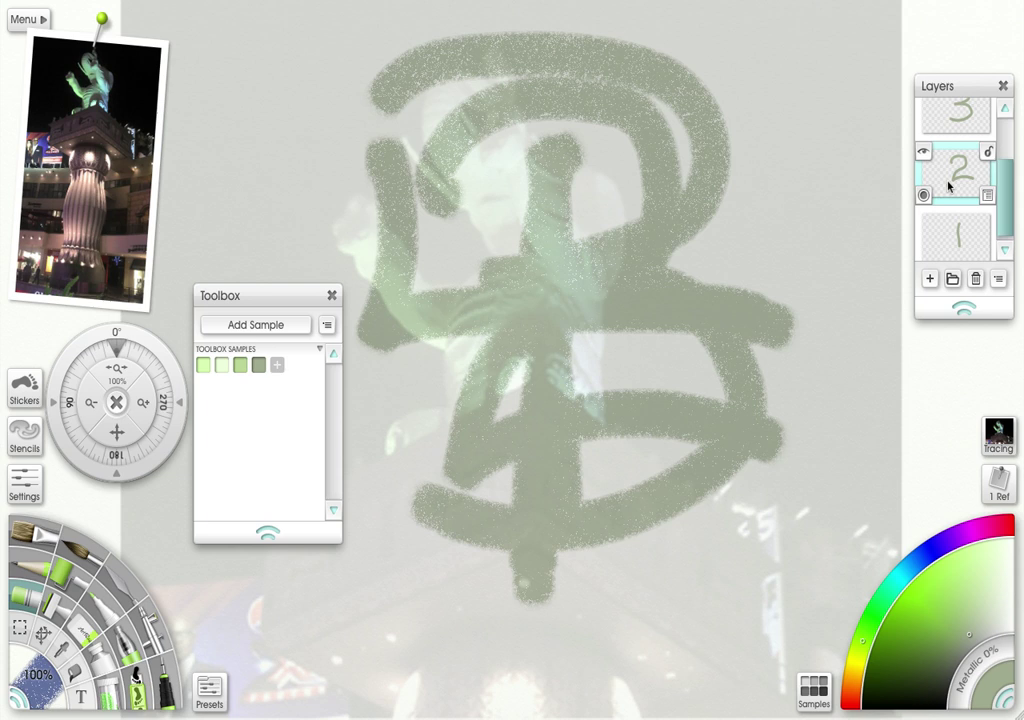
pyautogui.moveTo(944, 133)
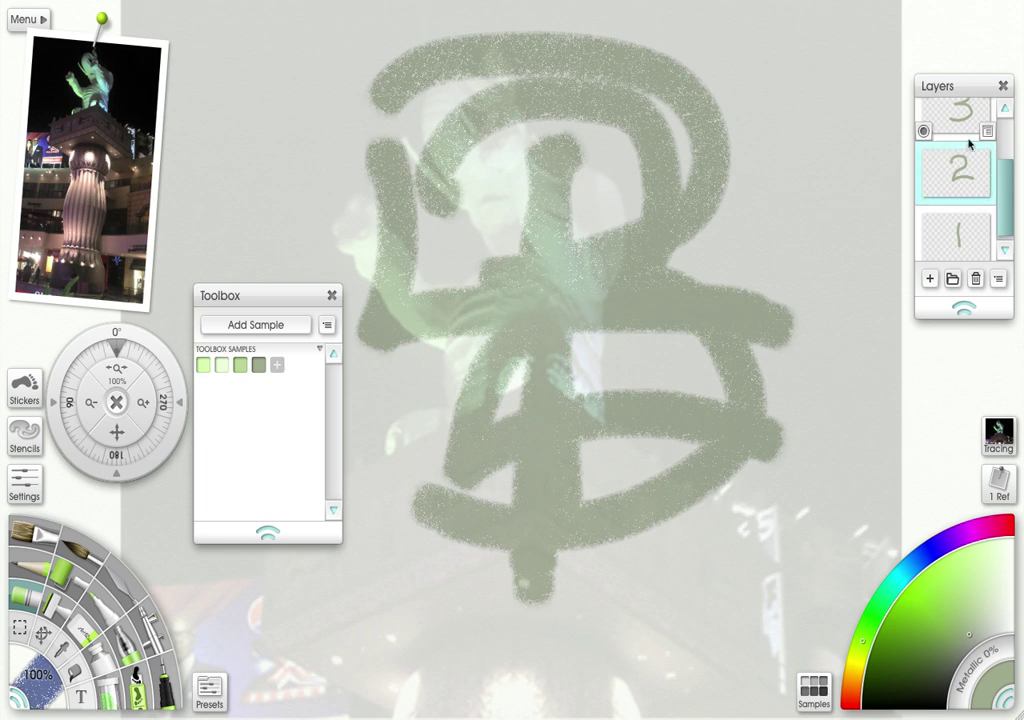
pyautogui.moveTo(975, 153)
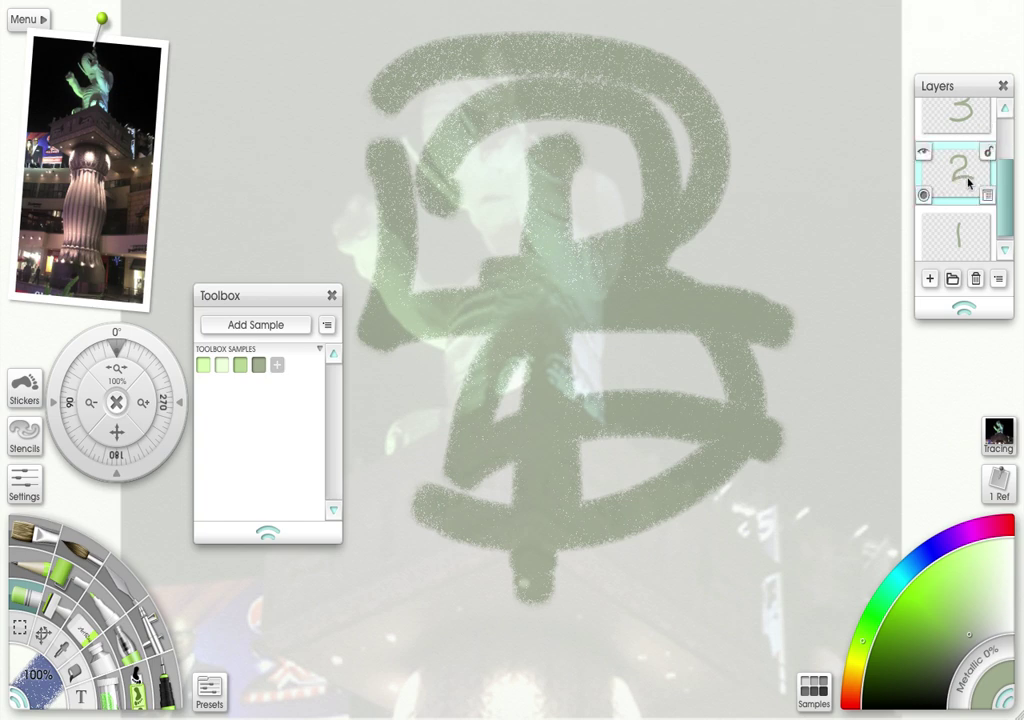
# - Add the 2 layer to the Toolbox as an entry named 2
pyautogui.rightClick(966, 182)
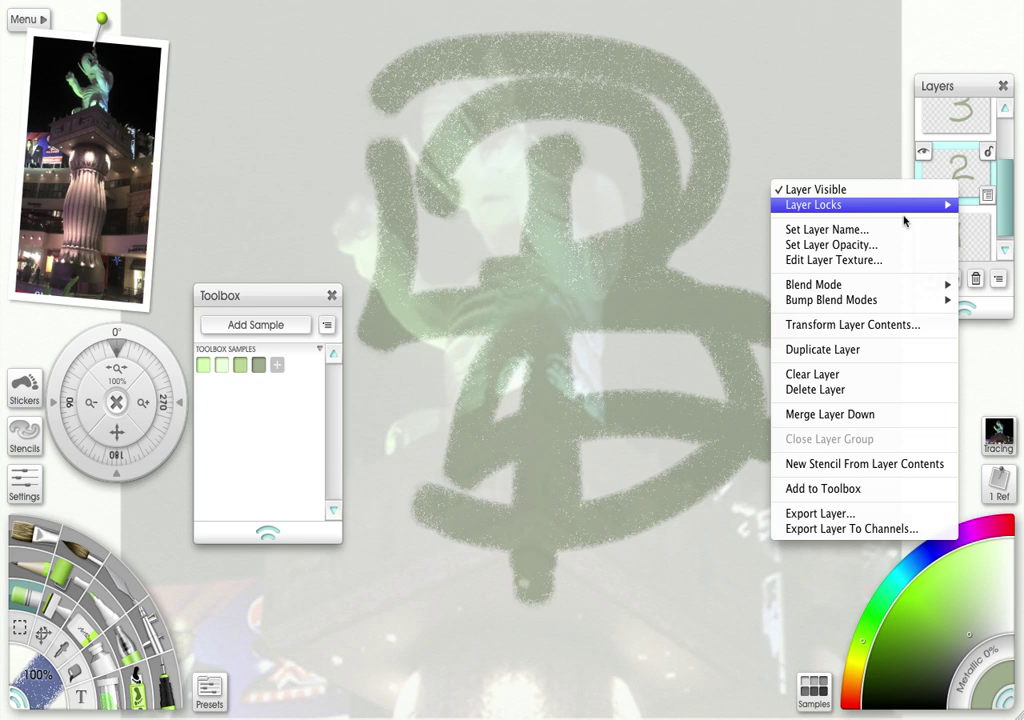
pyautogui.click(861, 490)
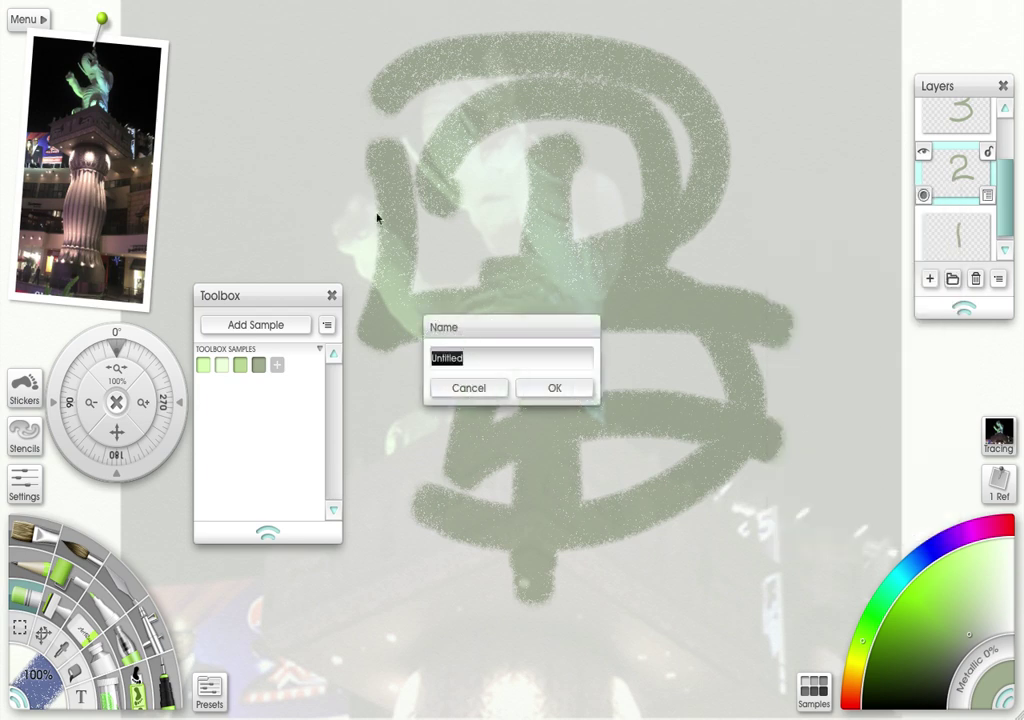
pyautogui.write('2')
pyautogui.click(554, 388)
# - Rename that layer to 'two' with Set Layer Name
pyautogui.click(990, 196)
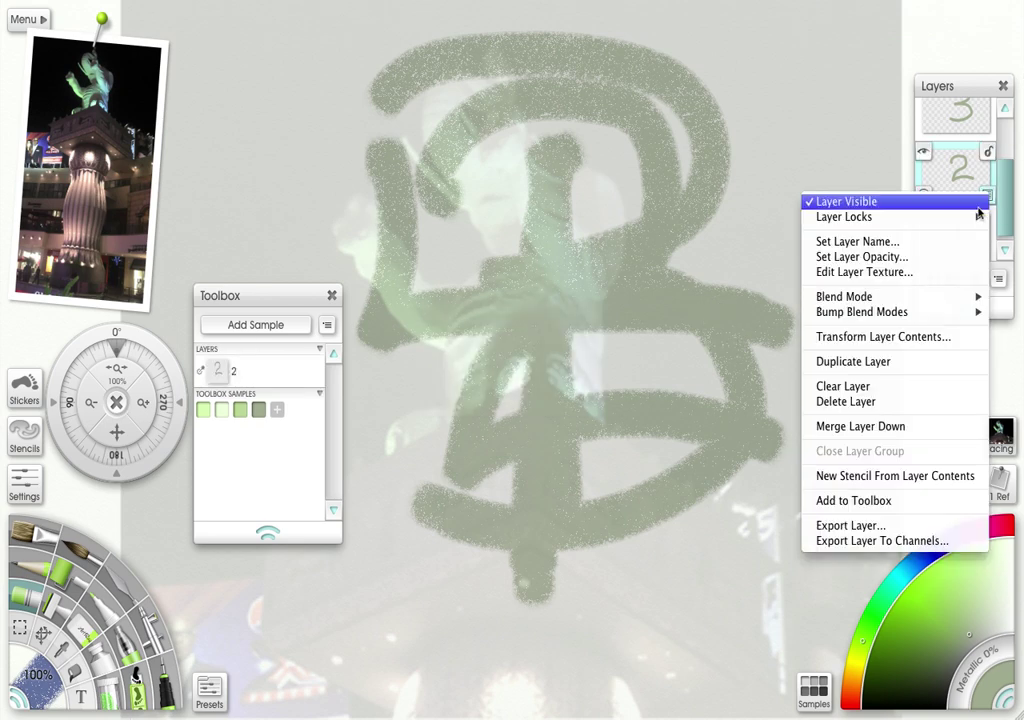
pyautogui.click(903, 239)
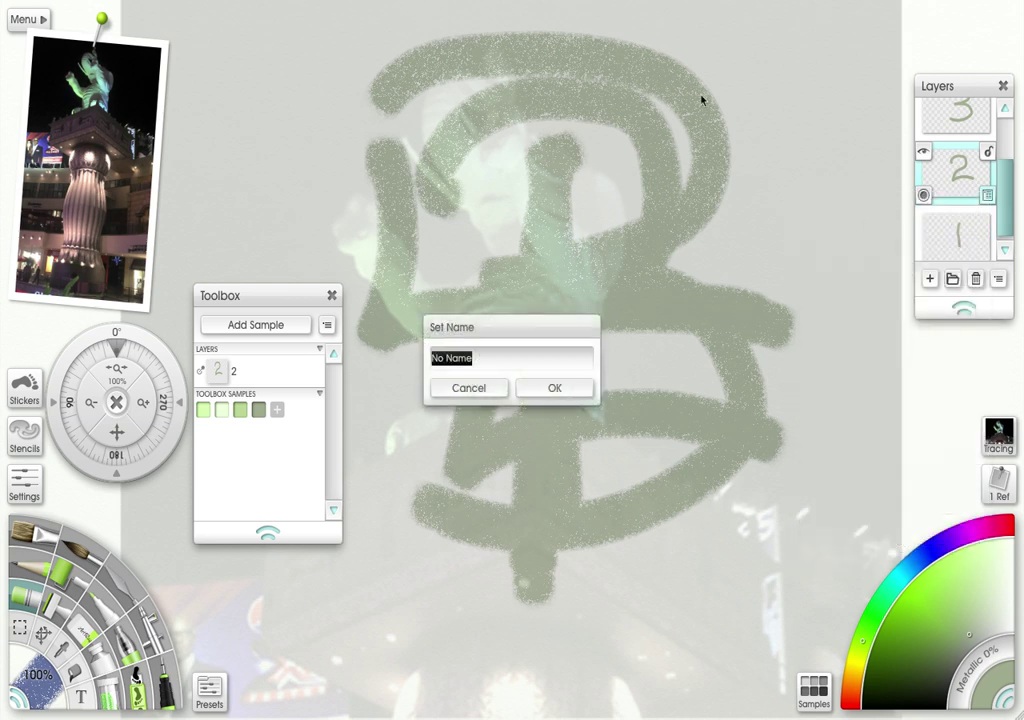
pyautogui.press('BackSpace')
pyautogui.write('two')
pyautogui.press('Return')
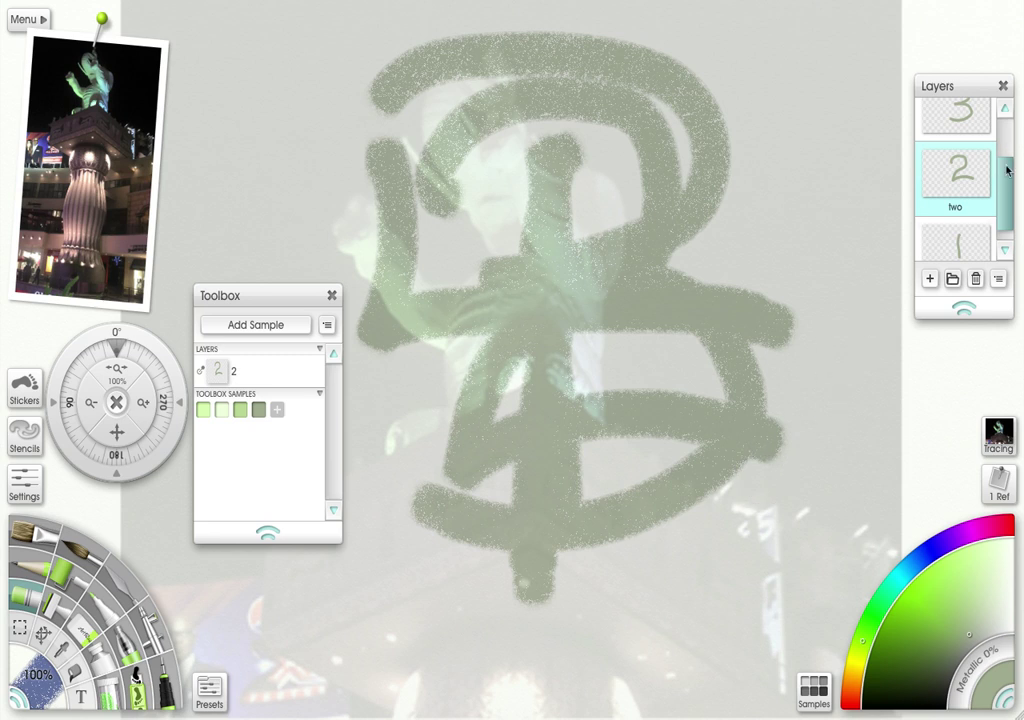
# - Hide layers 4, 3 and 2, leaving only layer 1 visible
pyautogui.moveTo(1010, 207); pyautogui.dragTo(1008, 144)
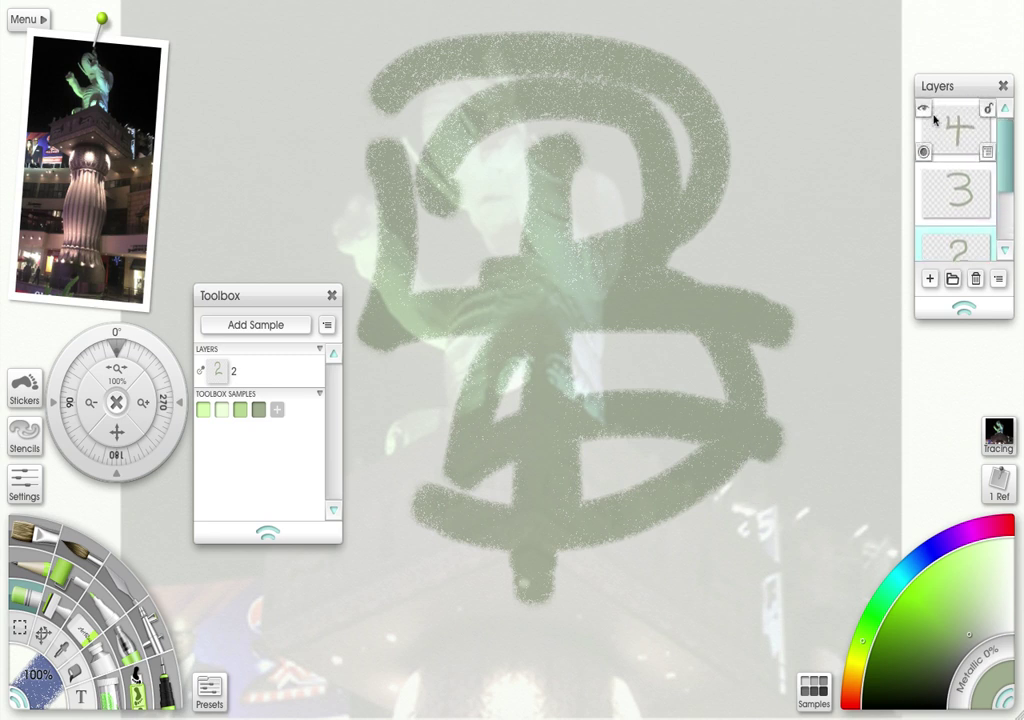
pyautogui.click(925, 109)
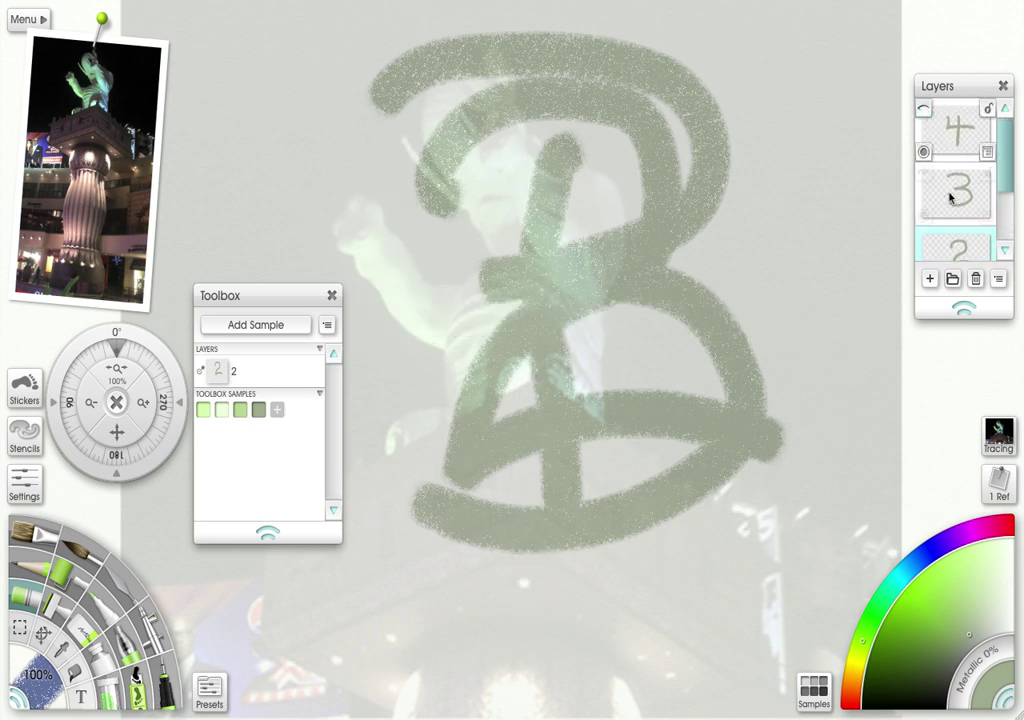
pyautogui.click(924, 108)
pyautogui.click(923, 172)
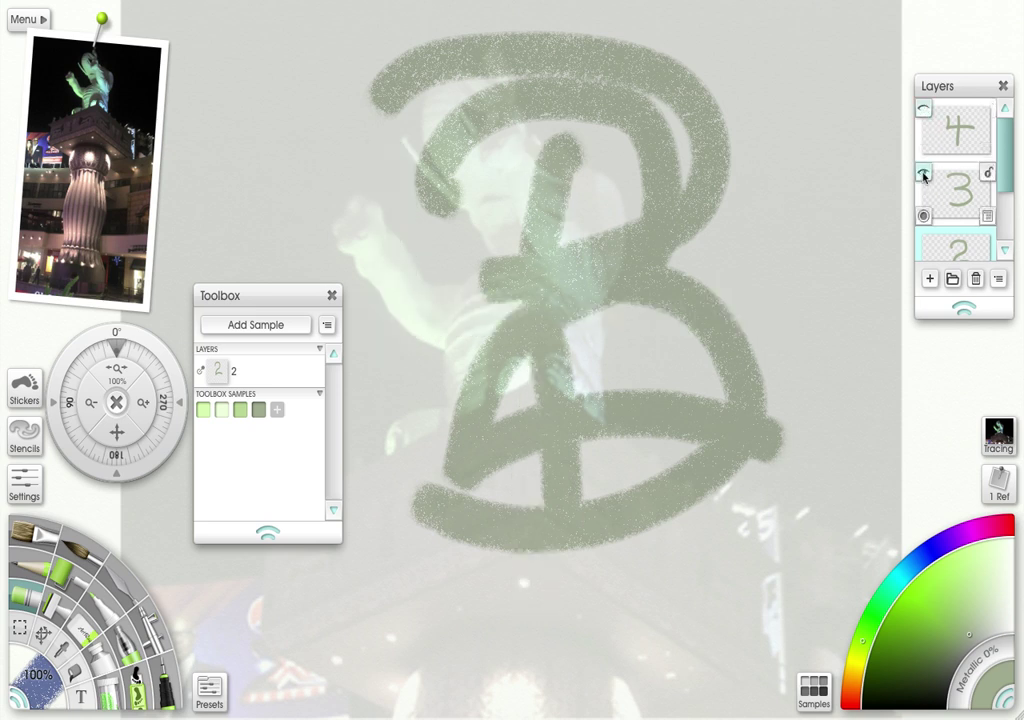
pyautogui.click(924, 108)
pyautogui.moveTo(1008, 171); pyautogui.dragTo(1000, 213)
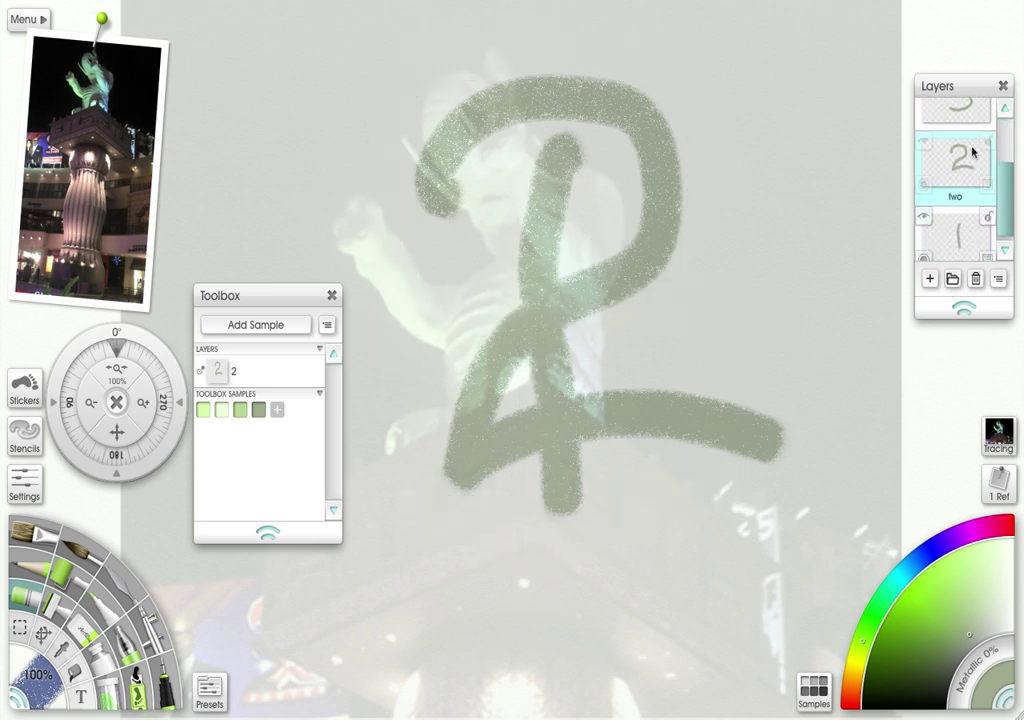
pyautogui.click(923, 146)
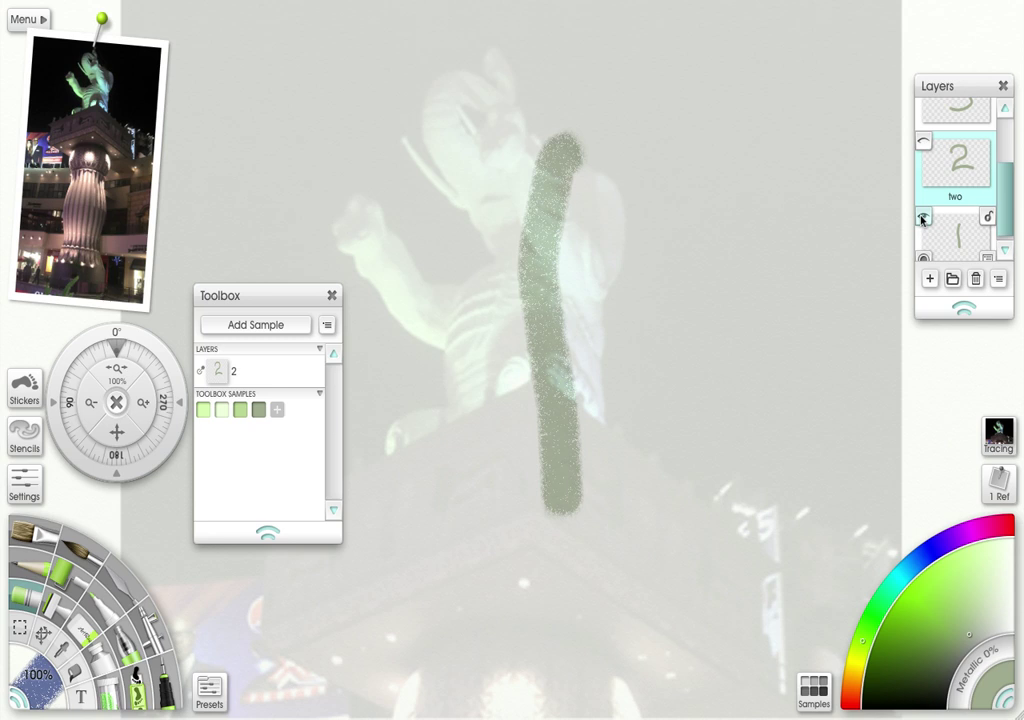
pyautogui.click(923, 215)
pyautogui.click(923, 215)
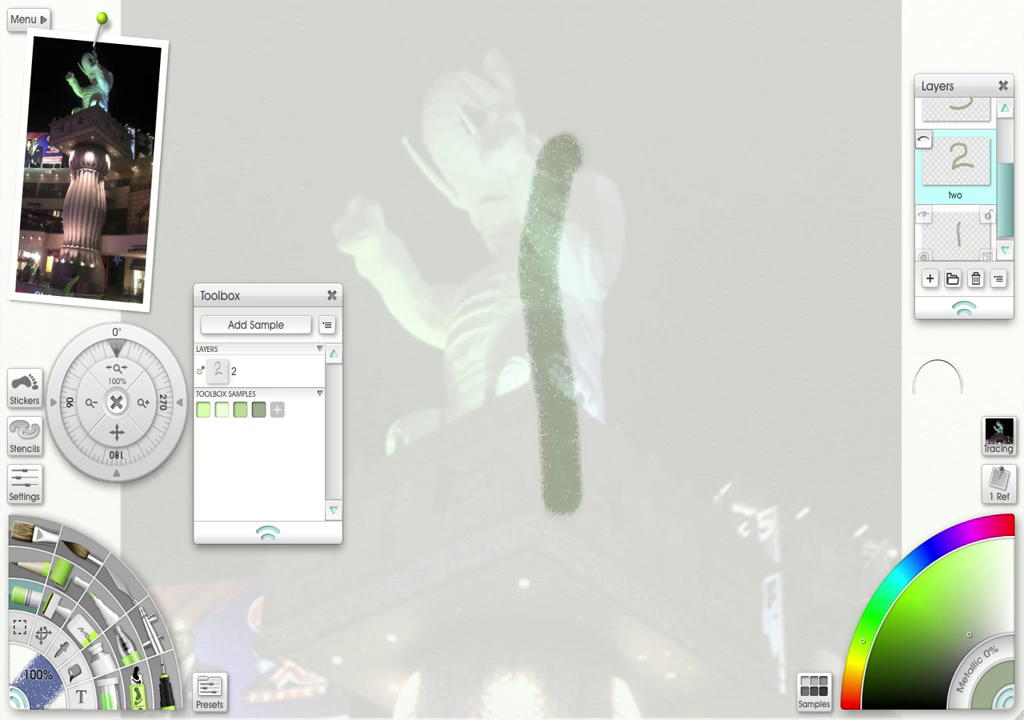
# - Set the tracing image to Manual Scale, enlarge it over the canvas, and raise opacity to 75%
pyautogui.click(997, 436)
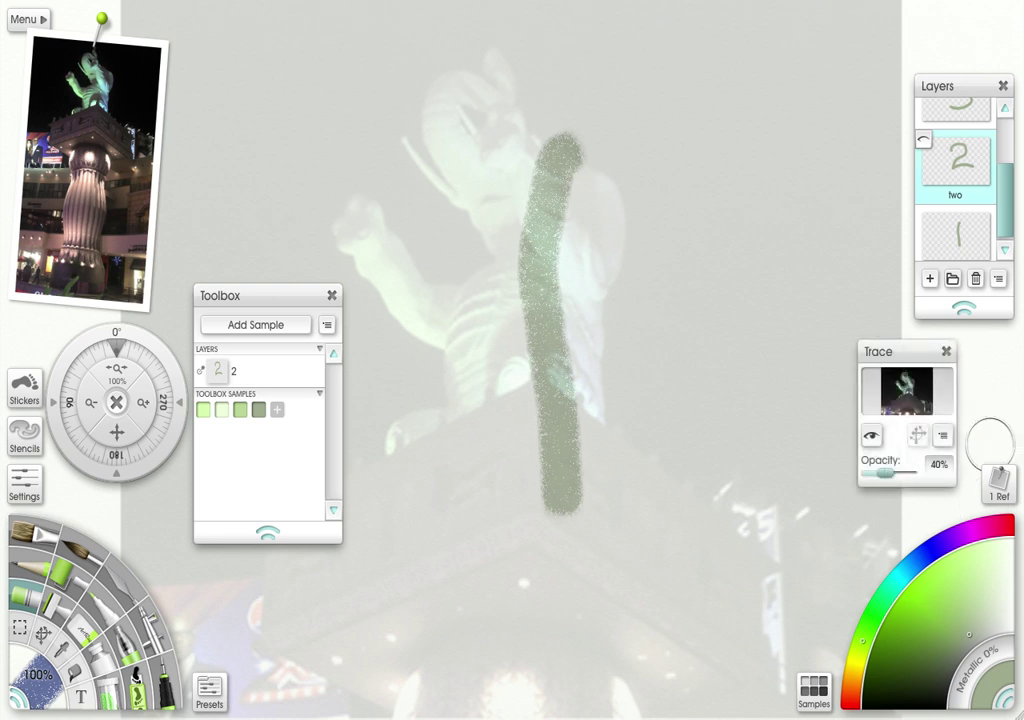
pyautogui.click(943, 437)
pyautogui.moveTo(709, 530)
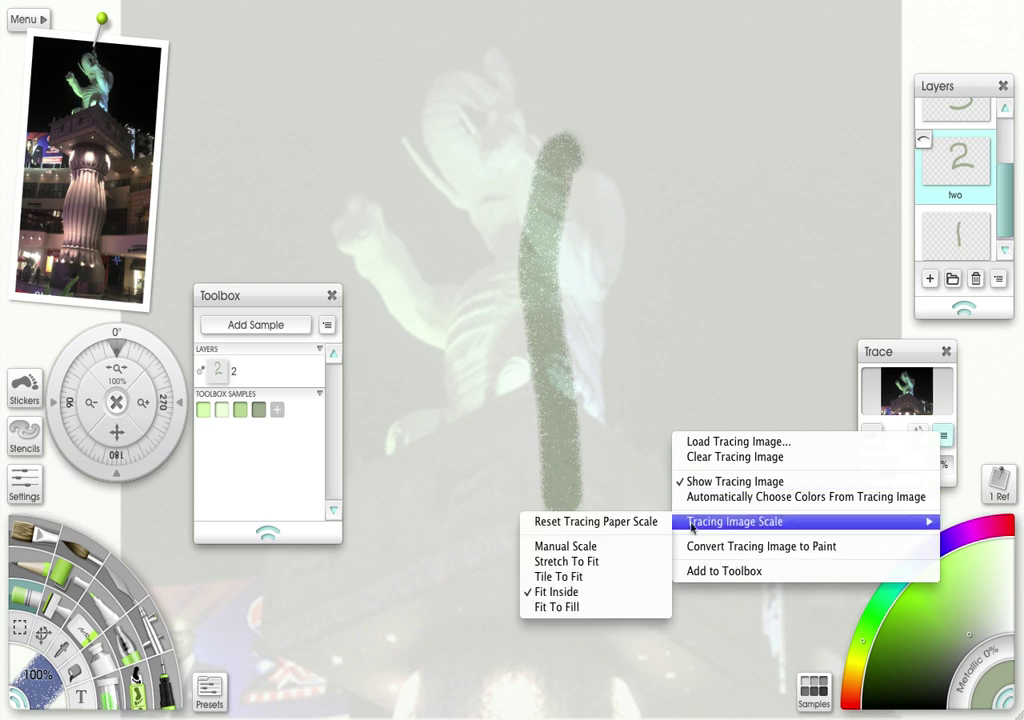
pyautogui.click(612, 548)
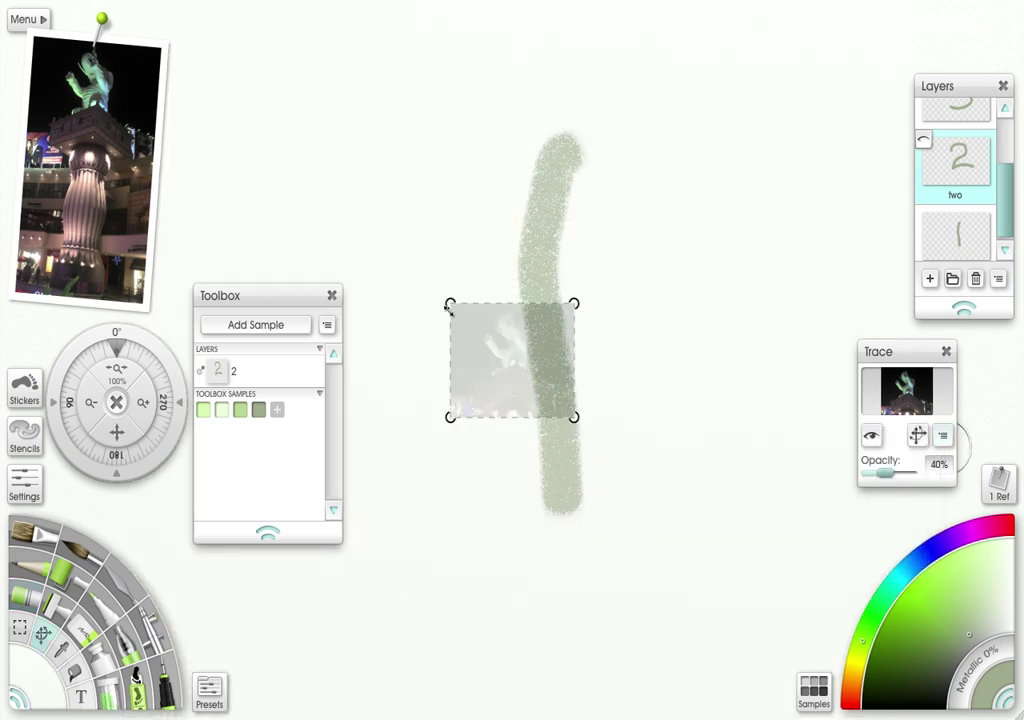
pyautogui.moveTo(449, 307)
pyautogui.mouseDown()
pyautogui.moveTo(364, 245)
pyautogui.moveTo(402, 183)
pyautogui.moveTo(358, 36)
pyautogui.mouseUp()
pyautogui.click(941, 440)
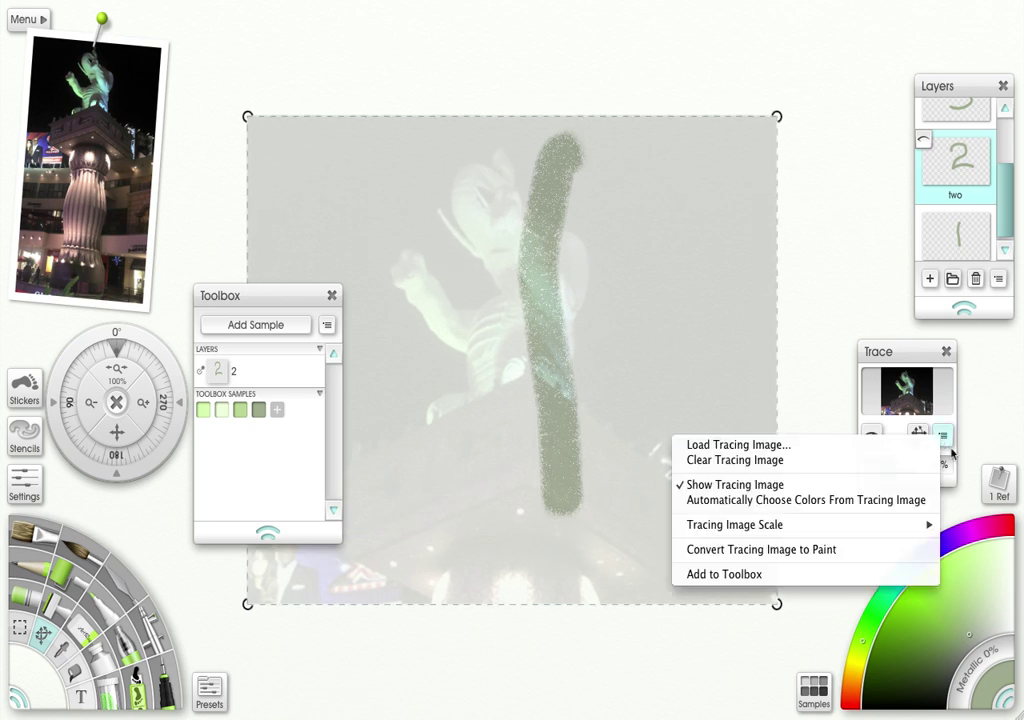
pyautogui.click(941, 440)
pyautogui.moveTo(886, 474); pyautogui.dragTo(910, 472)
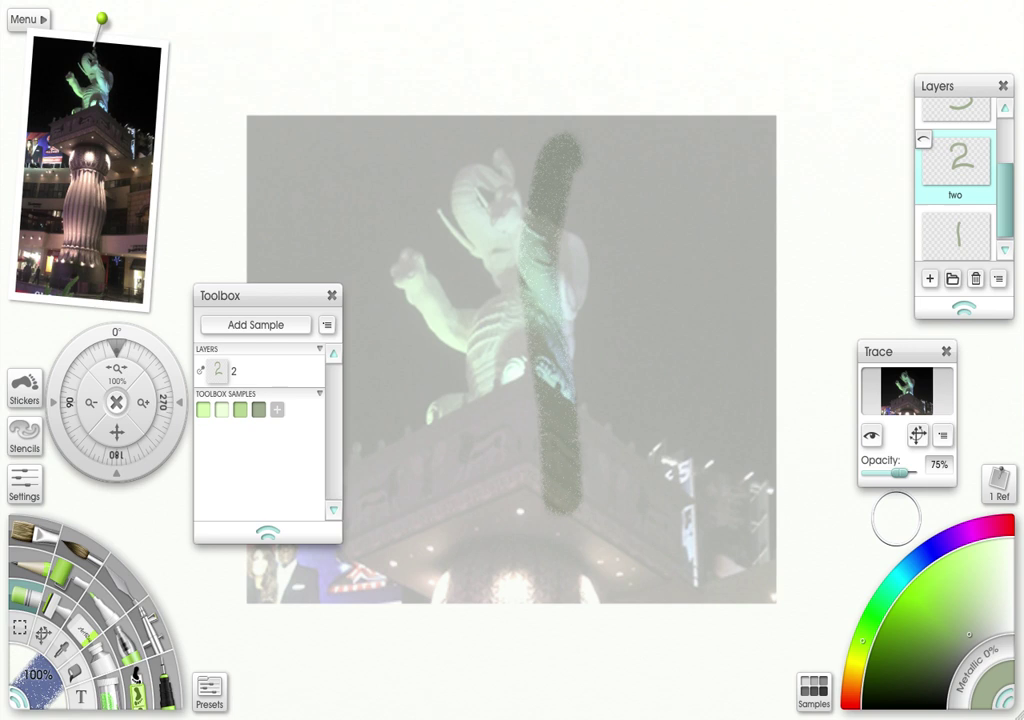
# - From the Trace panel options, store the tracing image in the Toolbox as 'Trace elephant'
pyautogui.click(943, 437)
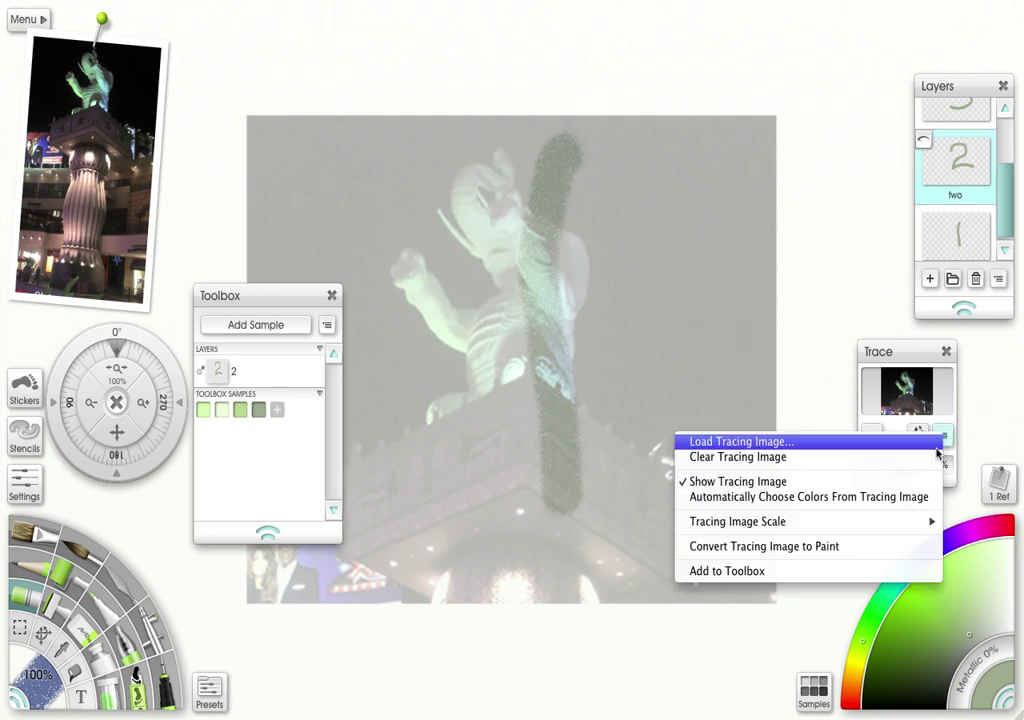
pyautogui.click(815, 572)
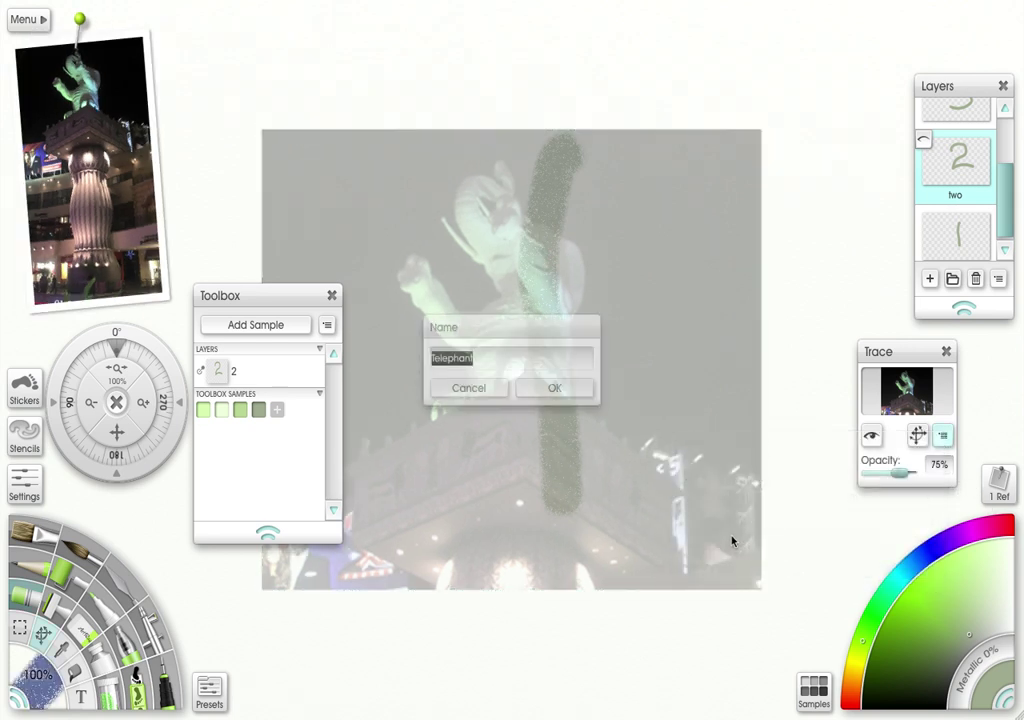
pyautogui.click(437, 363)
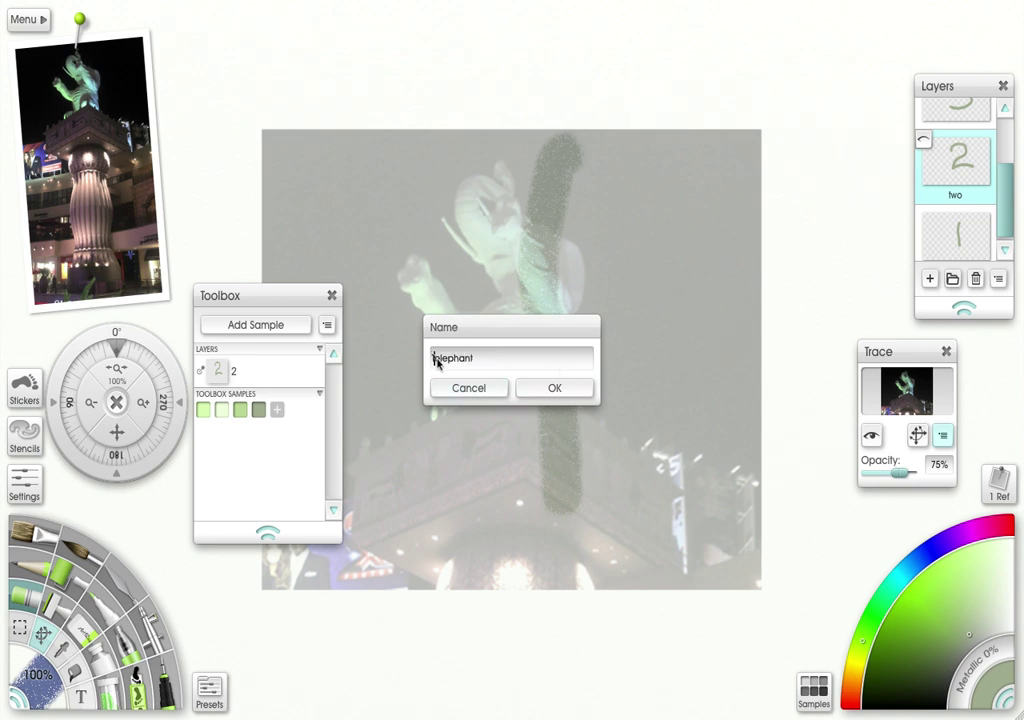
pyautogui.write('race')
pyautogui.click(556, 388)
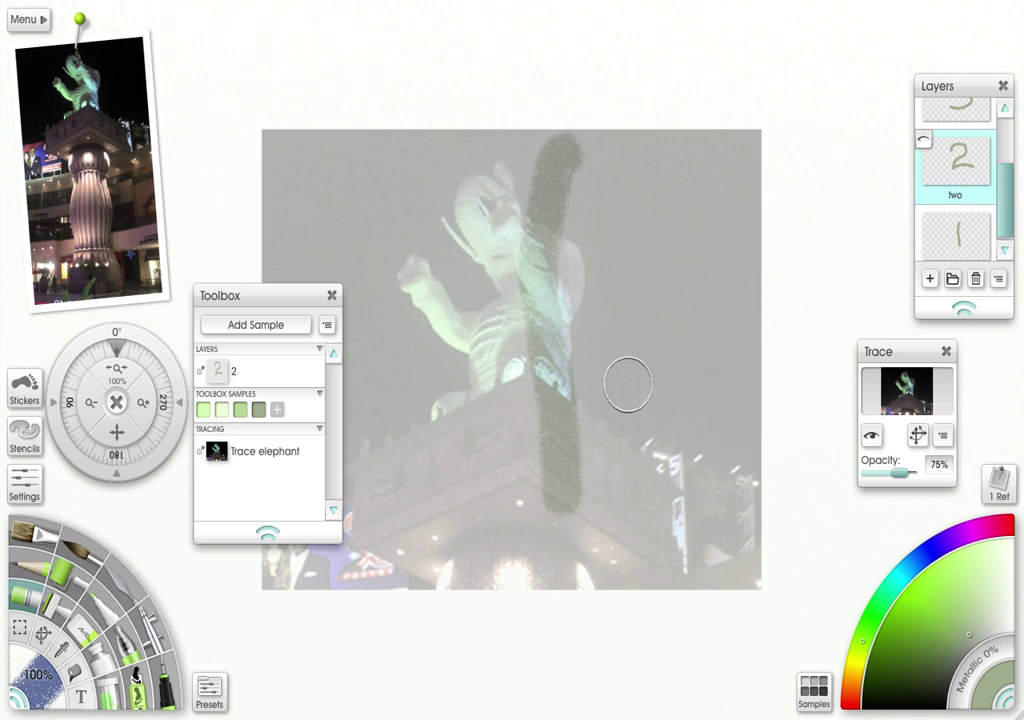
pyautogui.moveTo(95, 72)
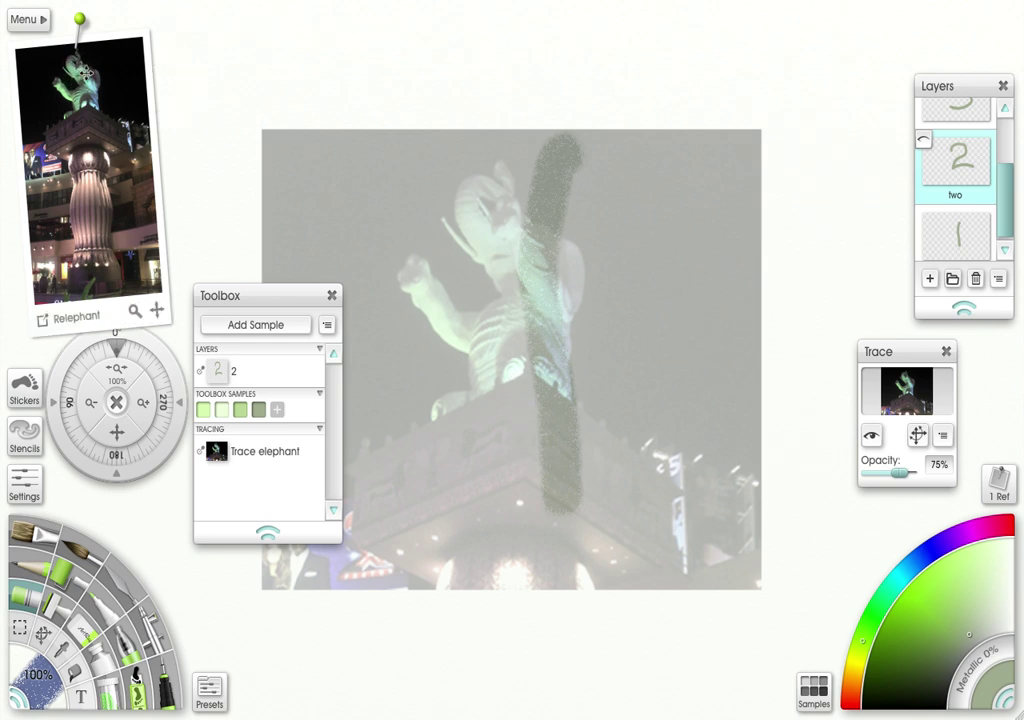
# - Store the pinned reference photo in the Toolbox, editing its name to 'Ref elephant'
pyautogui.rightClick(84, 84)
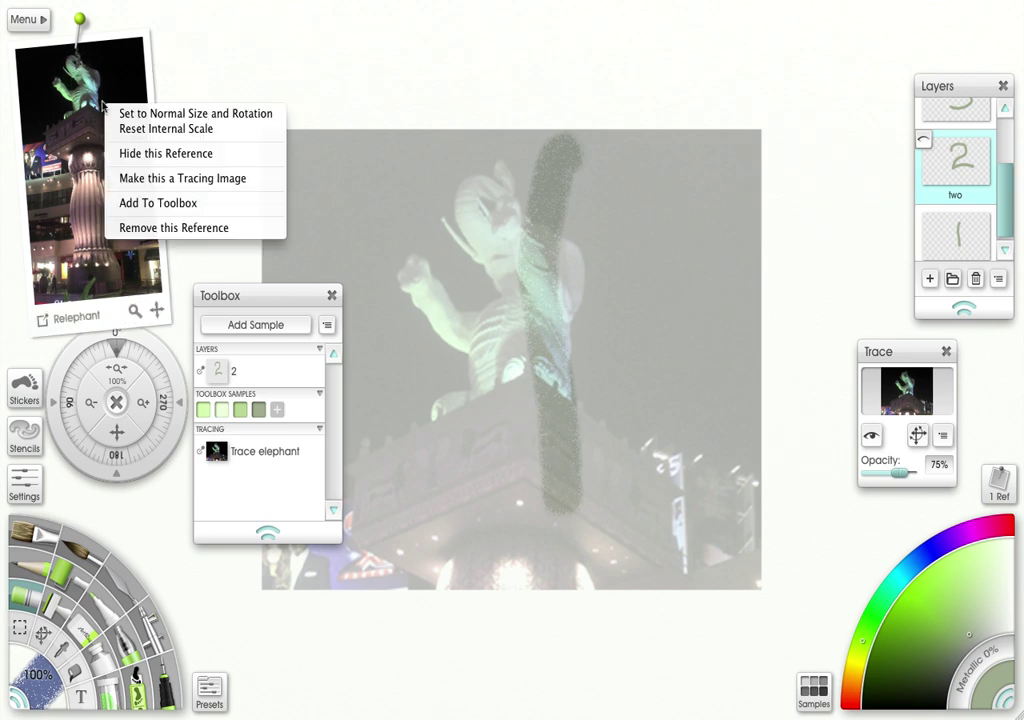
pyautogui.click(170, 204)
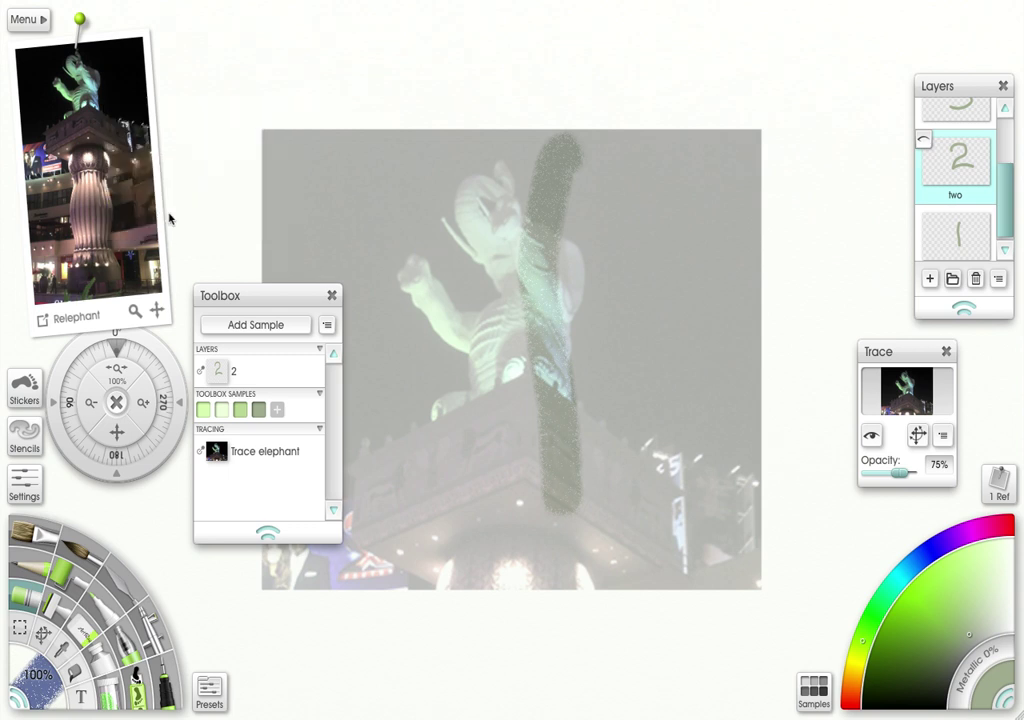
pyautogui.click(436, 362)
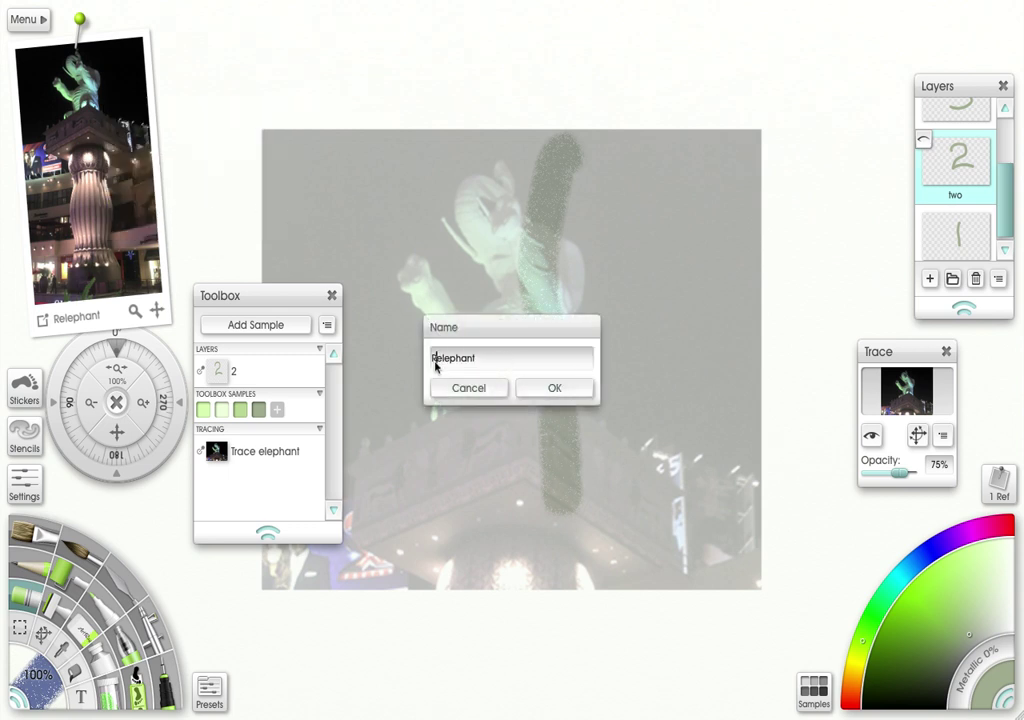
pyautogui.write('ef')
pyautogui.press('BackSpace')
pyautogui.click(554, 388)
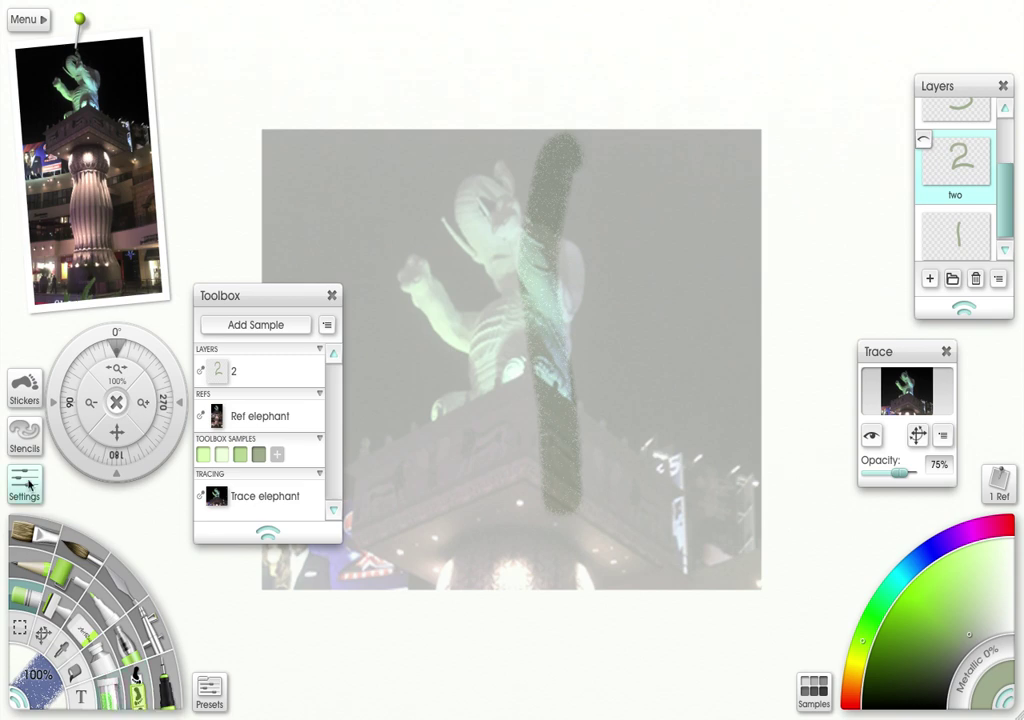
# - Place the French Curve A stencil at the canvas centre
pyautogui.click(30, 436)
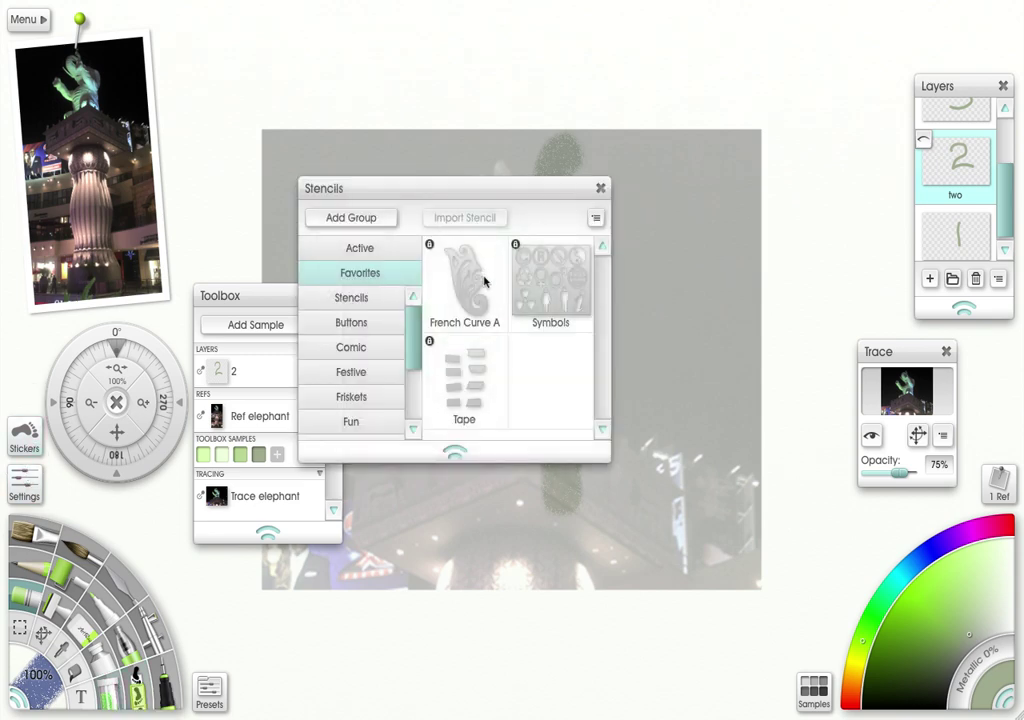
pyautogui.click(476, 278)
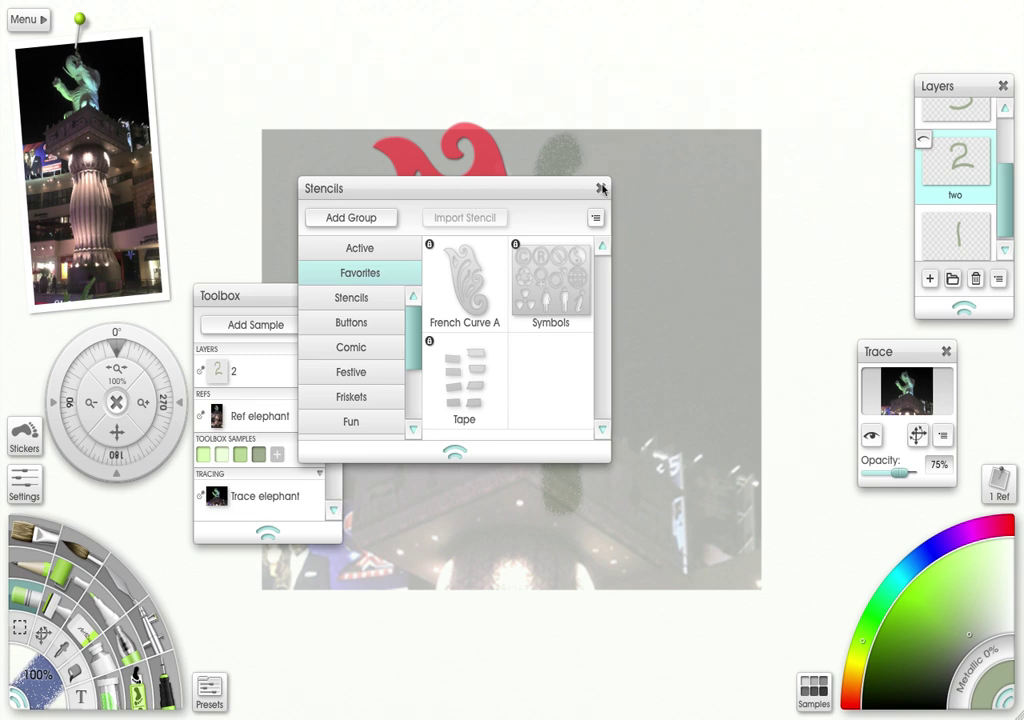
pyautogui.moveTo(487, 152); pyautogui.dragTo(476, 246)
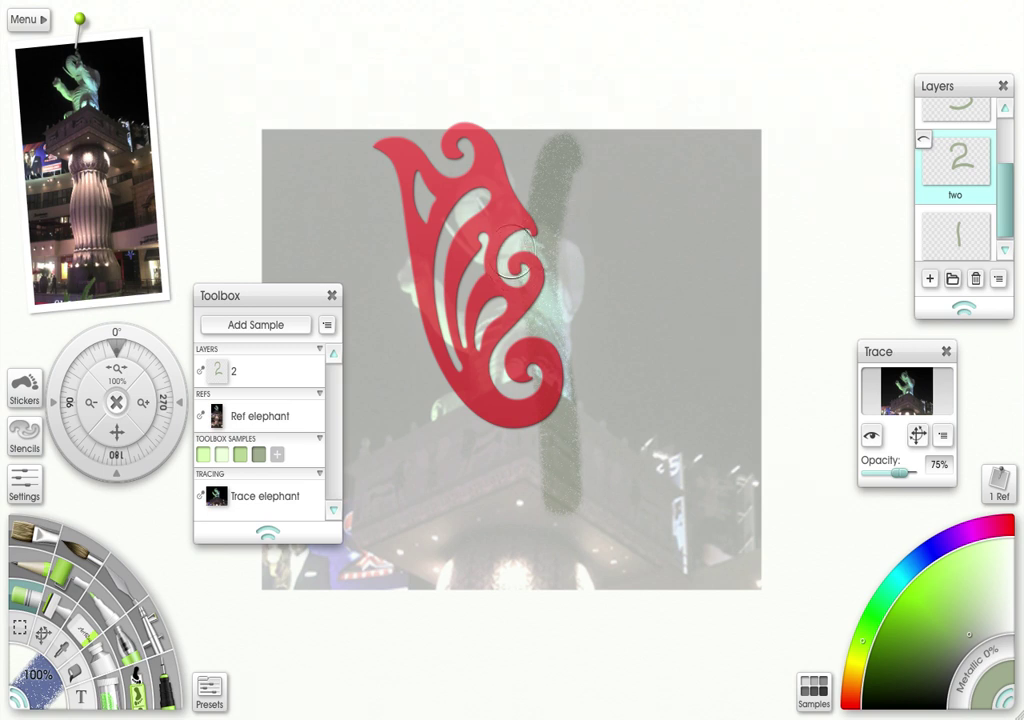
# - Add French Curve A to the Toolbox and hide it from the canvas
pyautogui.rightClick(509, 221)
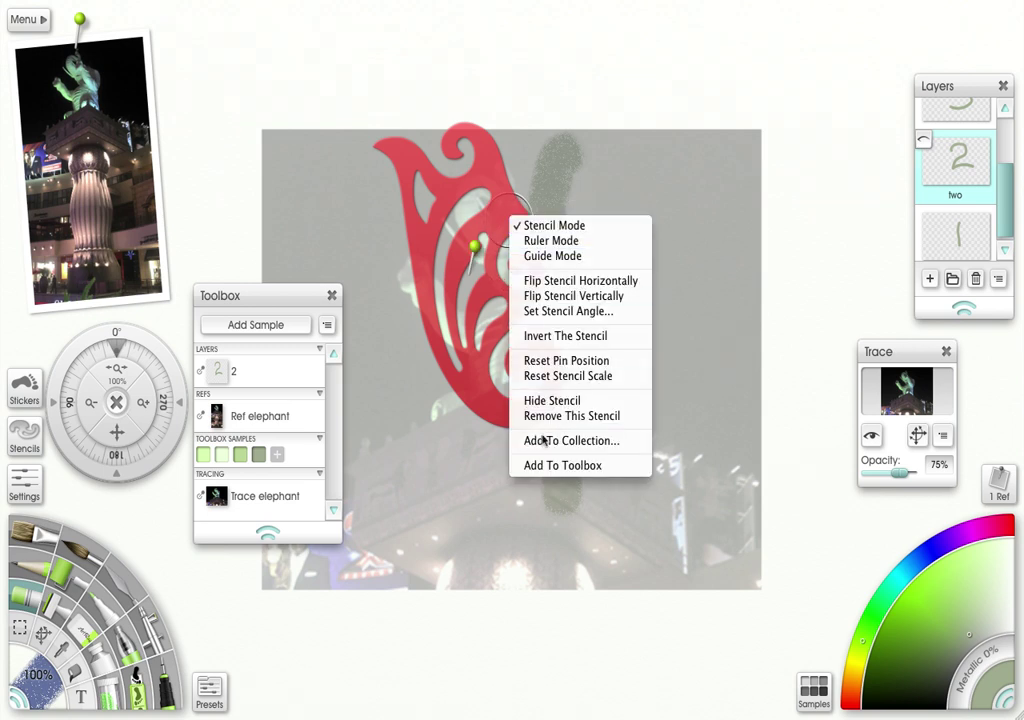
pyautogui.click(548, 466)
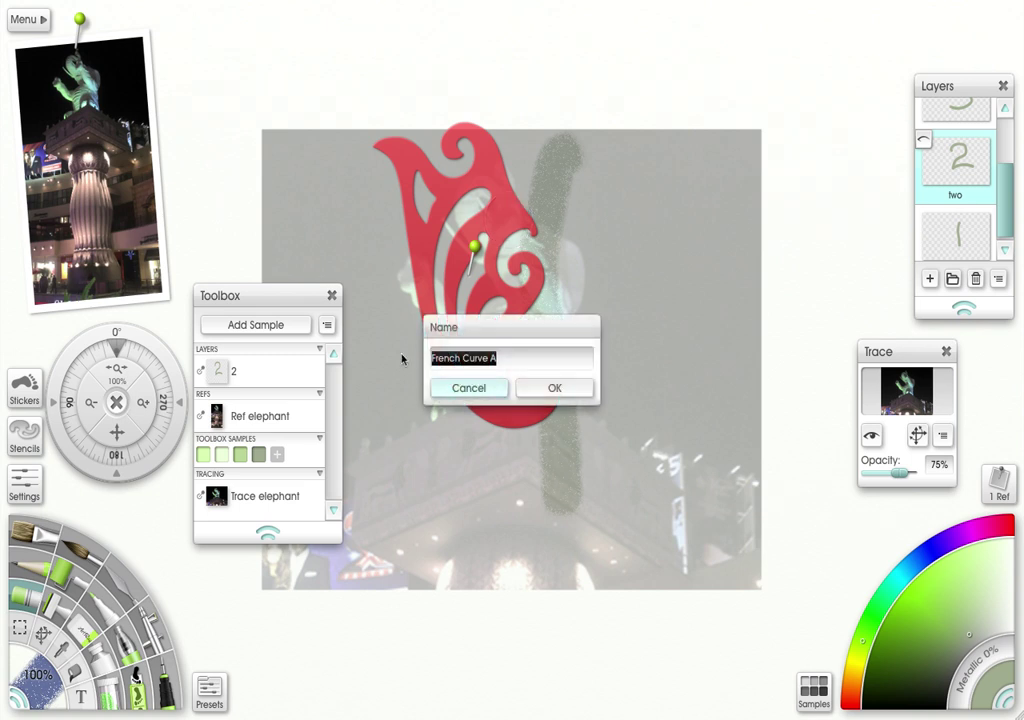
pyautogui.click(556, 392)
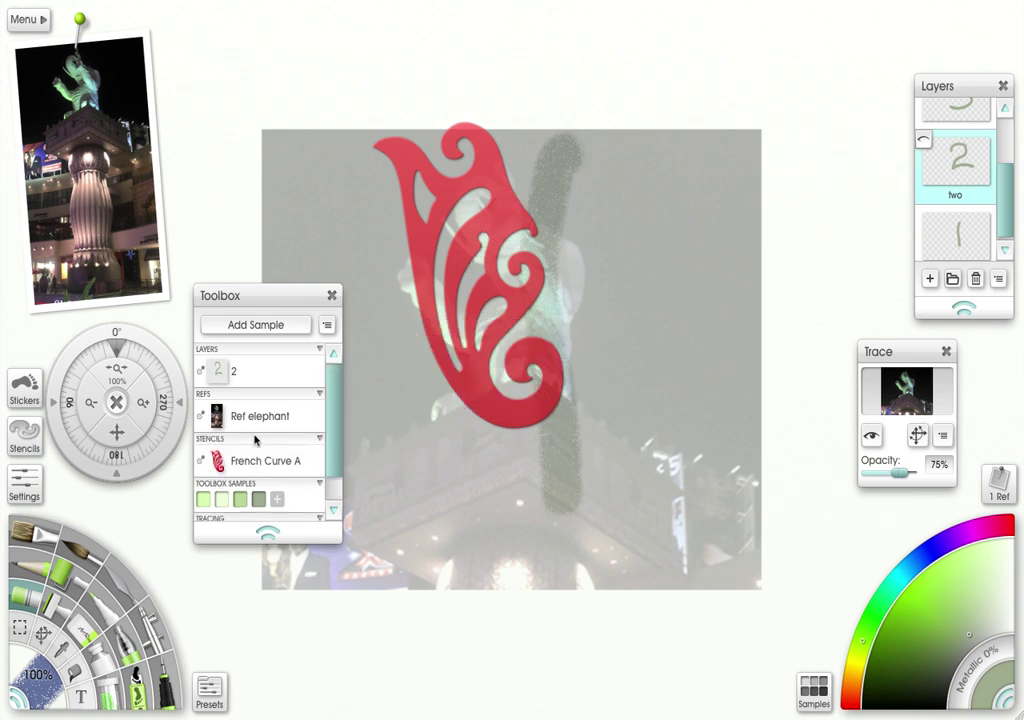
pyautogui.click(270, 460)
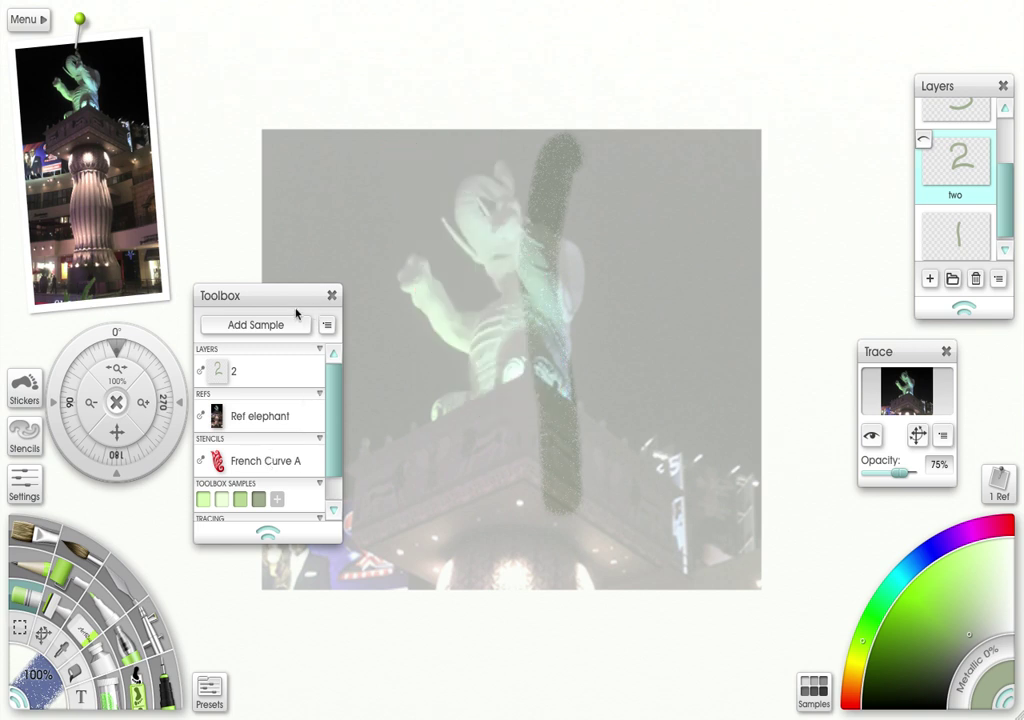
pyautogui.click(266, 461)
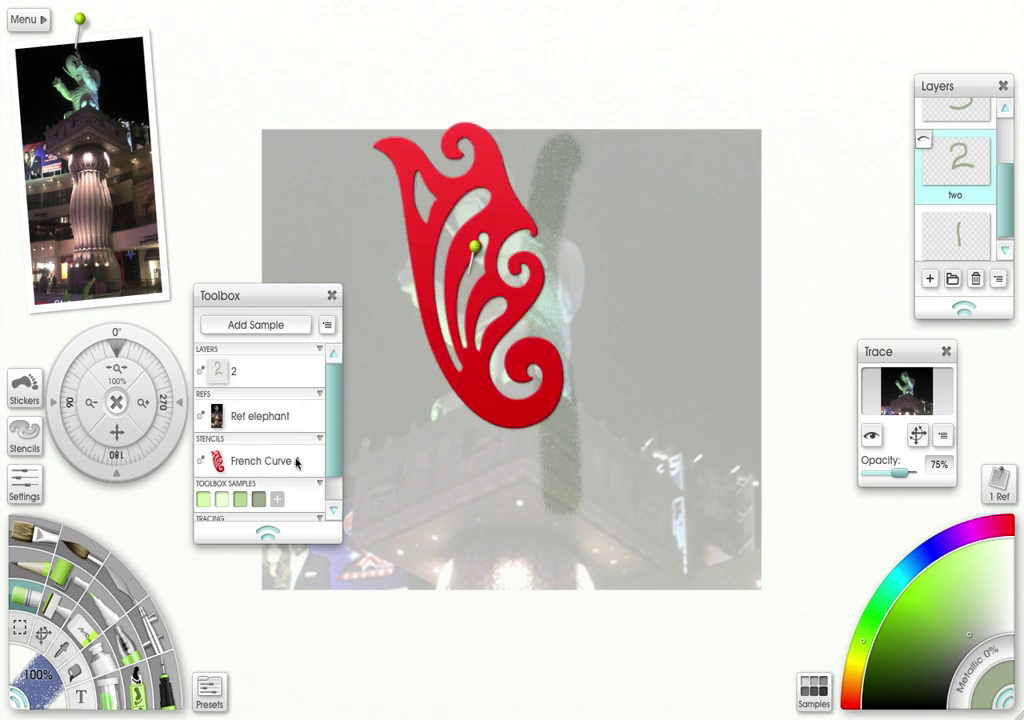
pyautogui.click(264, 461)
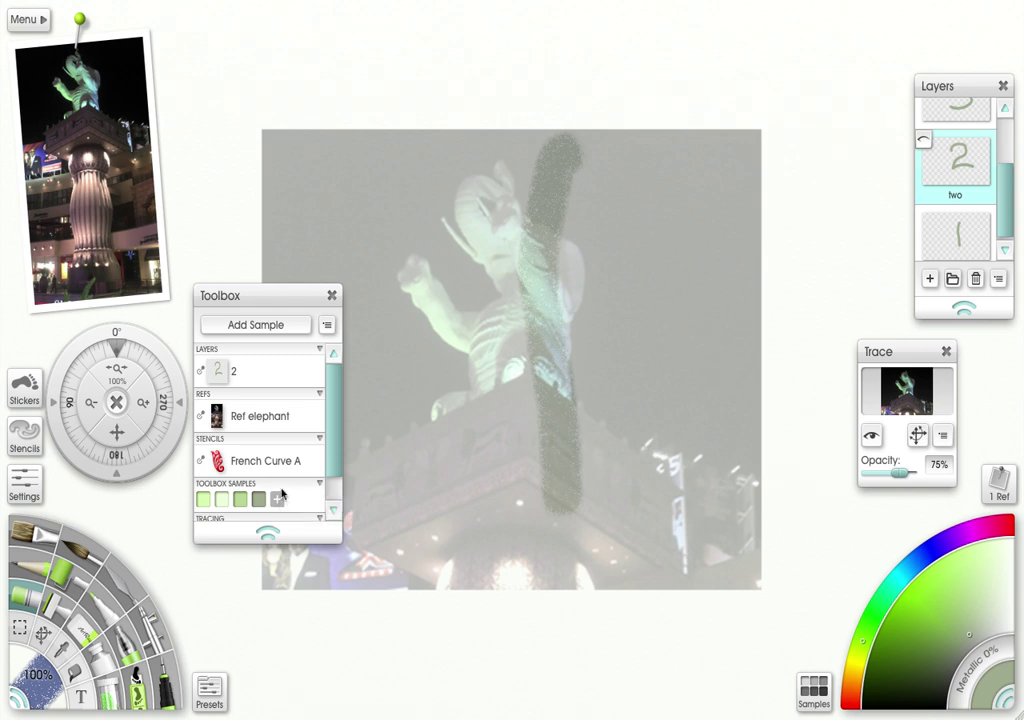
# - Scroll through the Toolbox sections and save the painting with Ctrl+S
pyautogui.moveTo(339, 430); pyautogui.dragTo(338, 454)
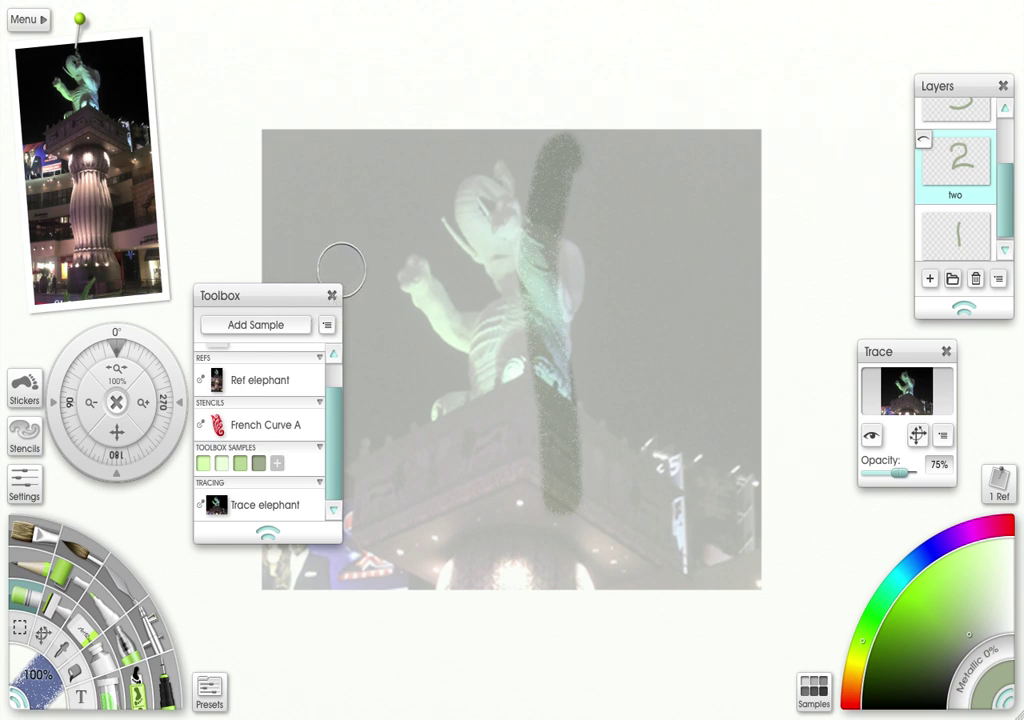
pyautogui.hotkey('ctrl', 's')
# - Open doomsday300.ptg from the File menu's Recent Files list
pyautogui.click(34, 20)
pyautogui.moveTo(57, 30)
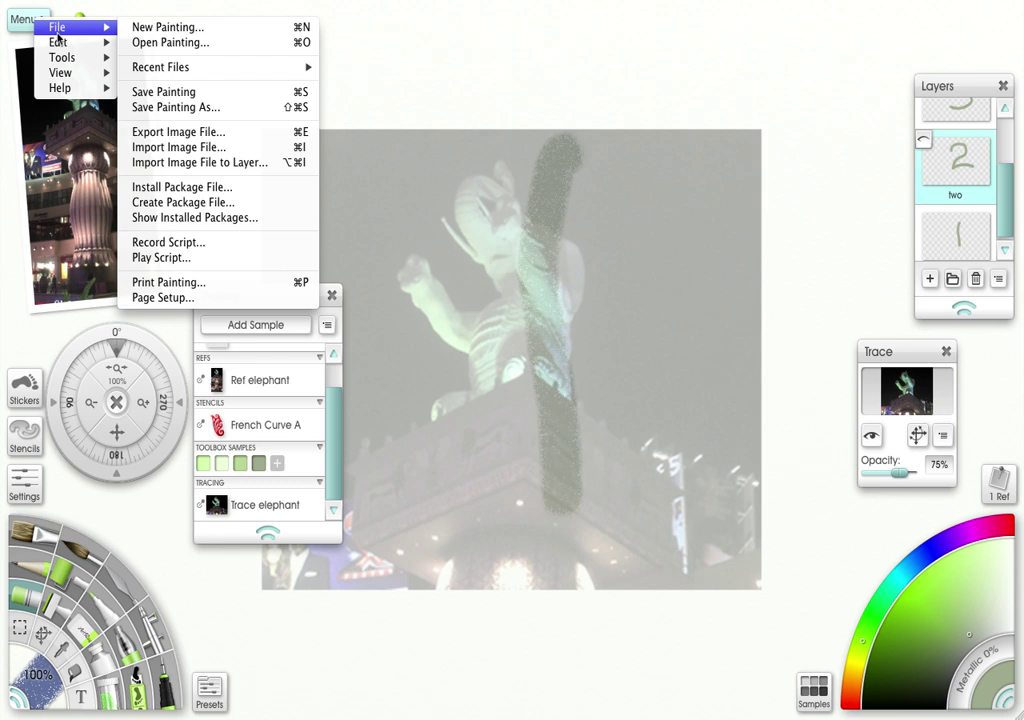
pyautogui.moveTo(140, 68)
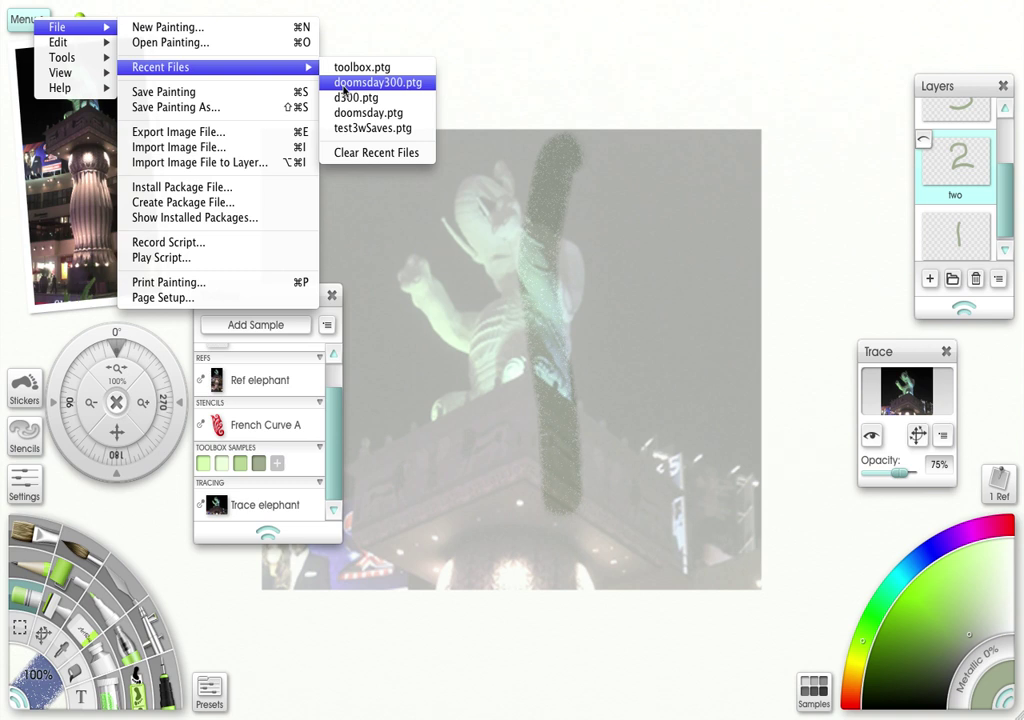
pyautogui.click(344, 88)
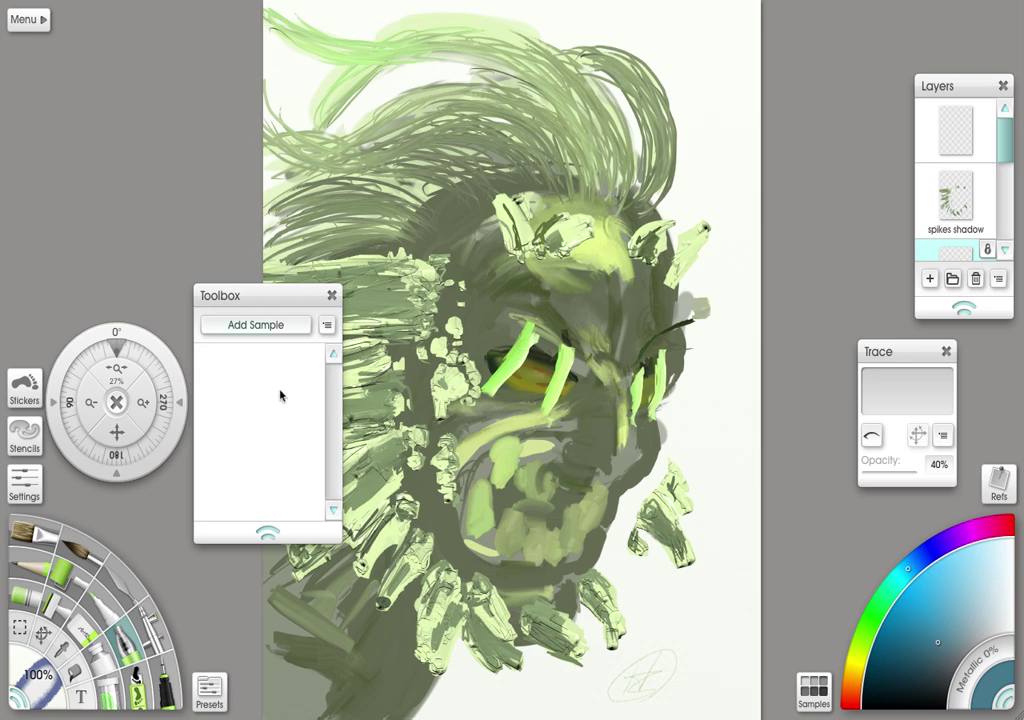
# - Reopen toolbox.ptg from the File menu's Recent Files list
pyautogui.click(35, 21)
pyautogui.moveTo(55, 27)
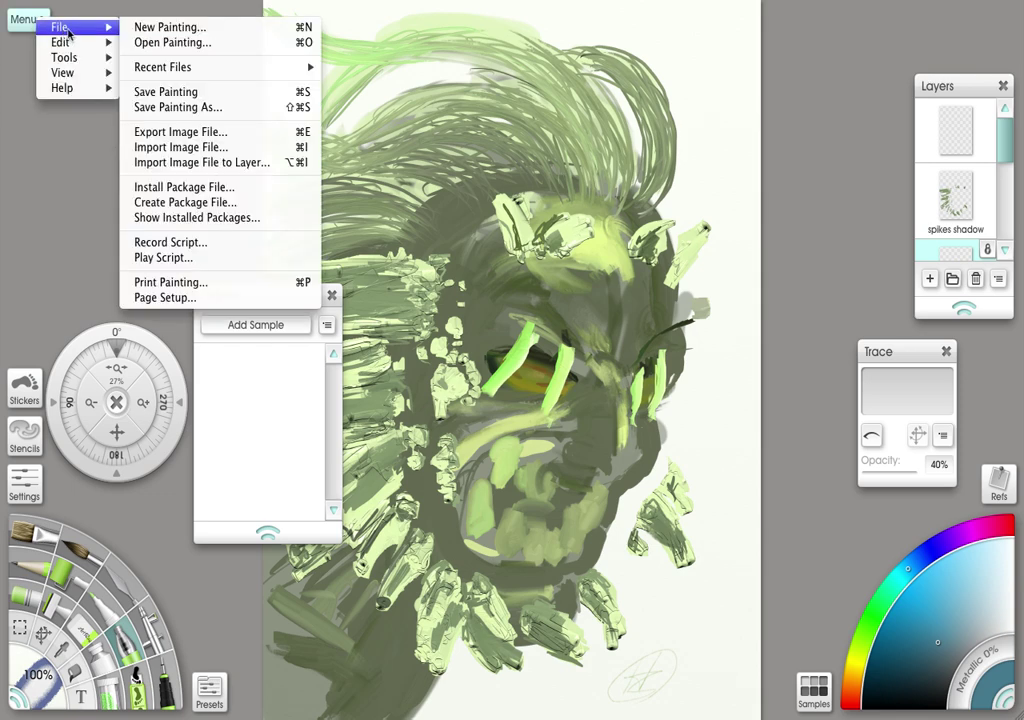
pyautogui.moveTo(177, 72)
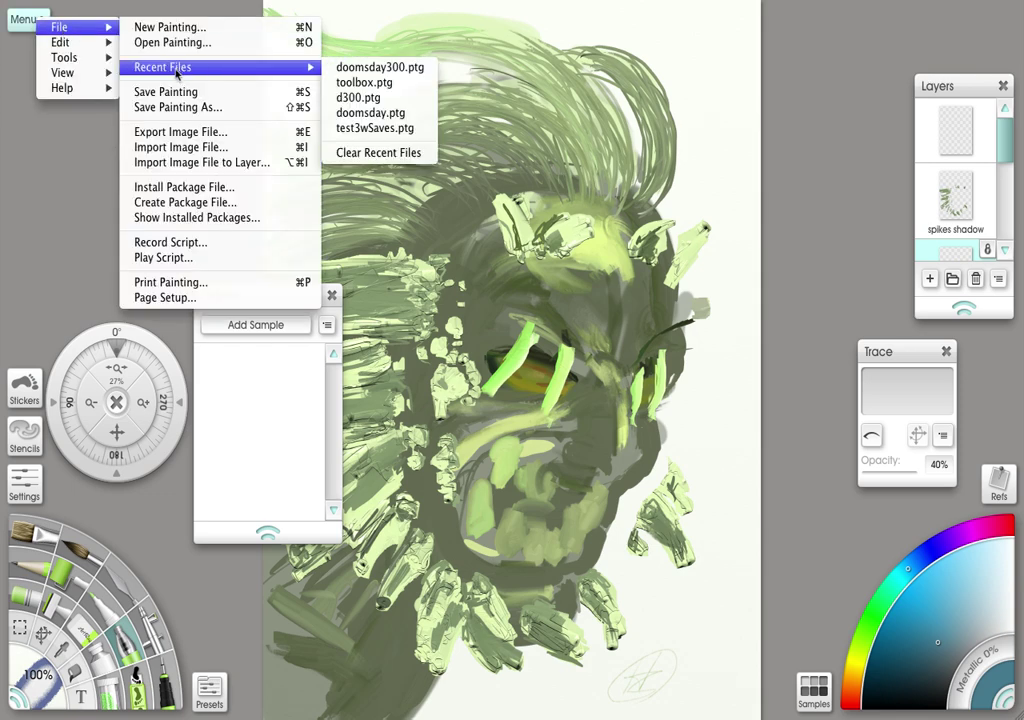
pyautogui.click(349, 84)
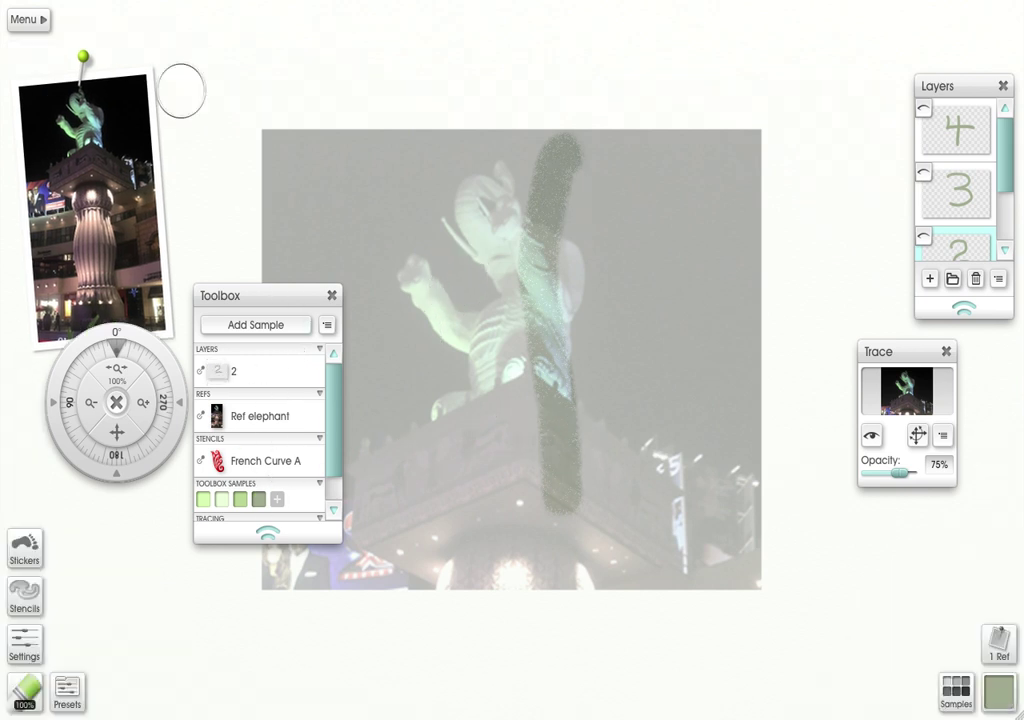
# - Close the Layers and Trace panels and hide the rotate-and-zoom navigator
pyautogui.click(1003, 88)
pyautogui.click(946, 352)
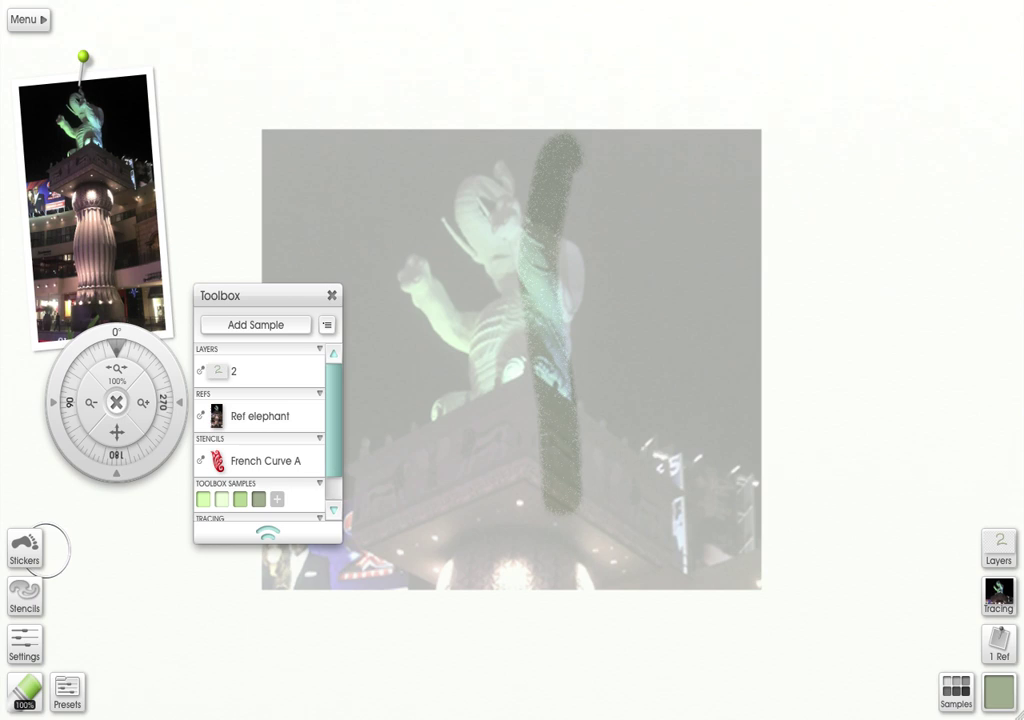
pyautogui.click(116, 403)
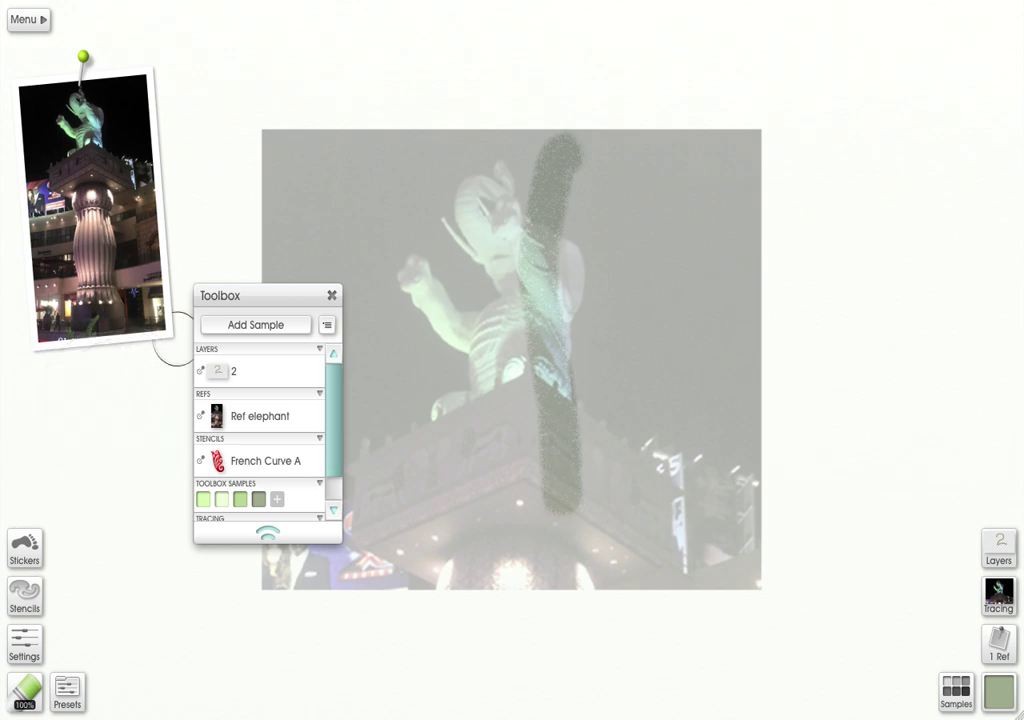
# - Move the Toolbox panel beneath the reference photo and reopen the Layers panel
pyautogui.moveTo(303, 298); pyautogui.dragTo(172, 371)
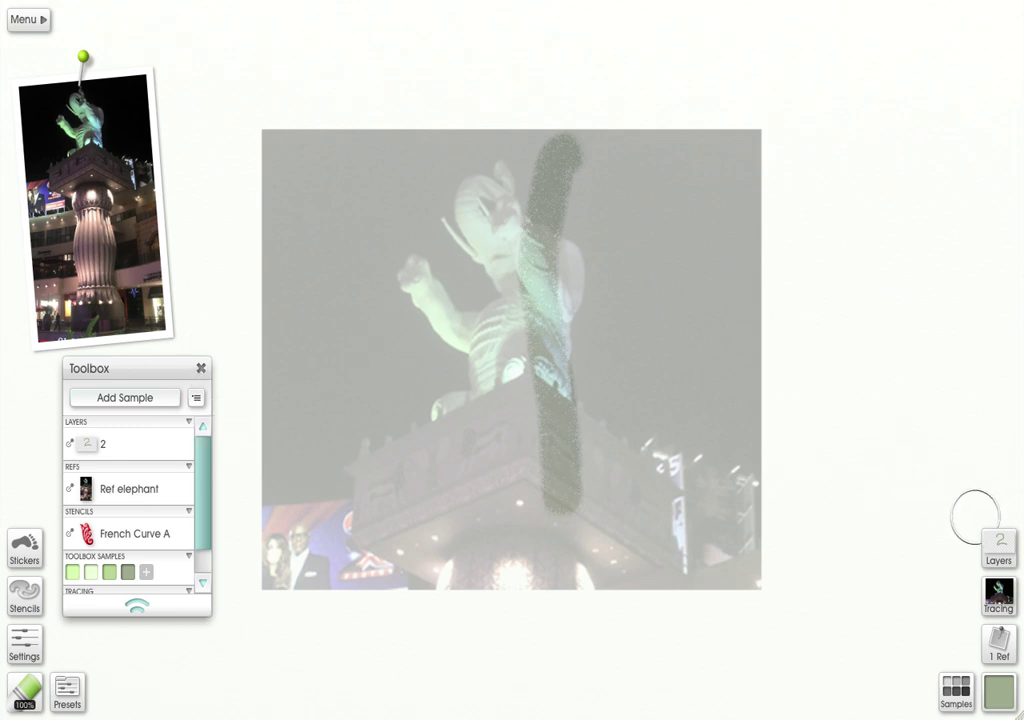
pyautogui.click(998, 546)
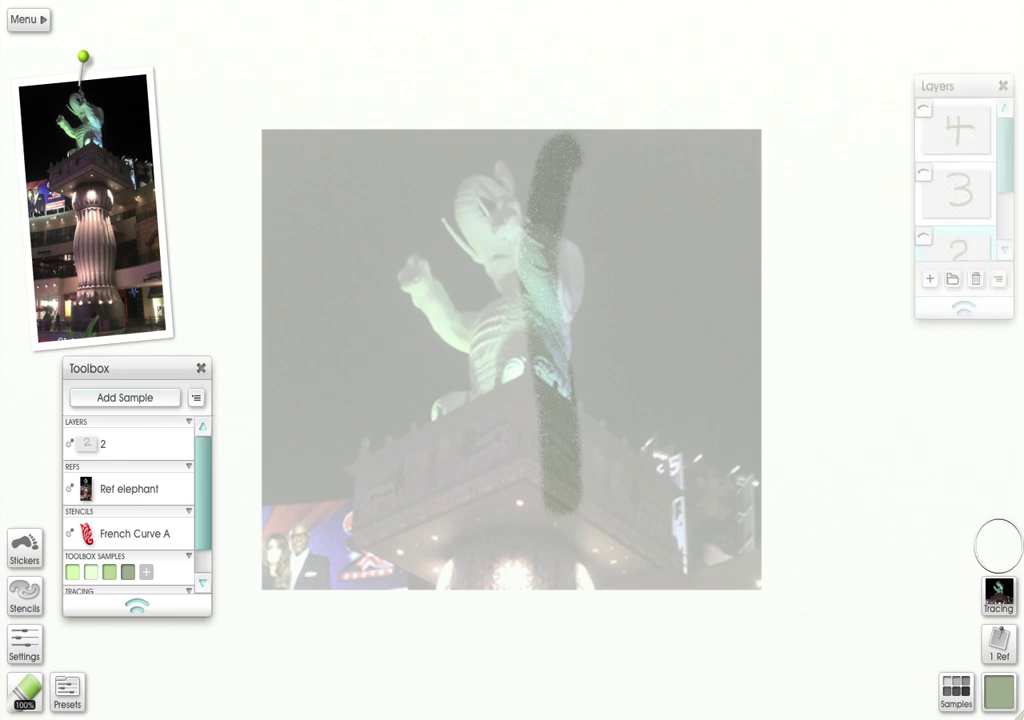
pyautogui.scroll(-1, 1003, 183)
pyautogui.scroll(1, 1003, 206)
pyautogui.scroll(-1, 1005, 225)
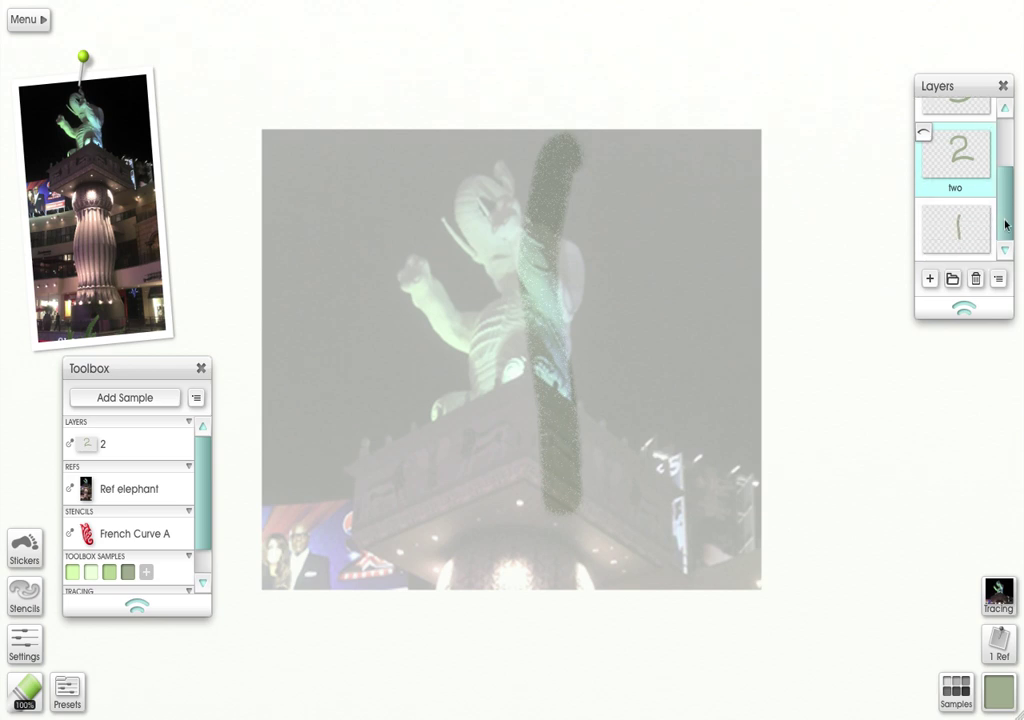
# - Toggle layer two's visibility, then select layer two and leave it visible
pyautogui.click(923, 131)
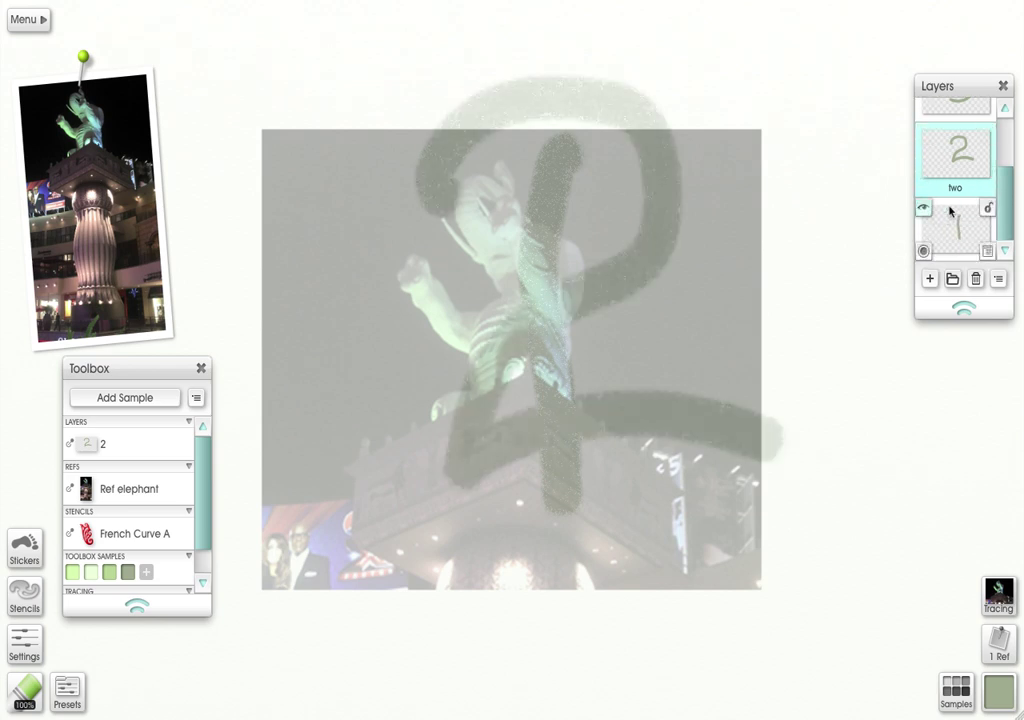
pyautogui.click(955, 225)
pyautogui.click(923, 131)
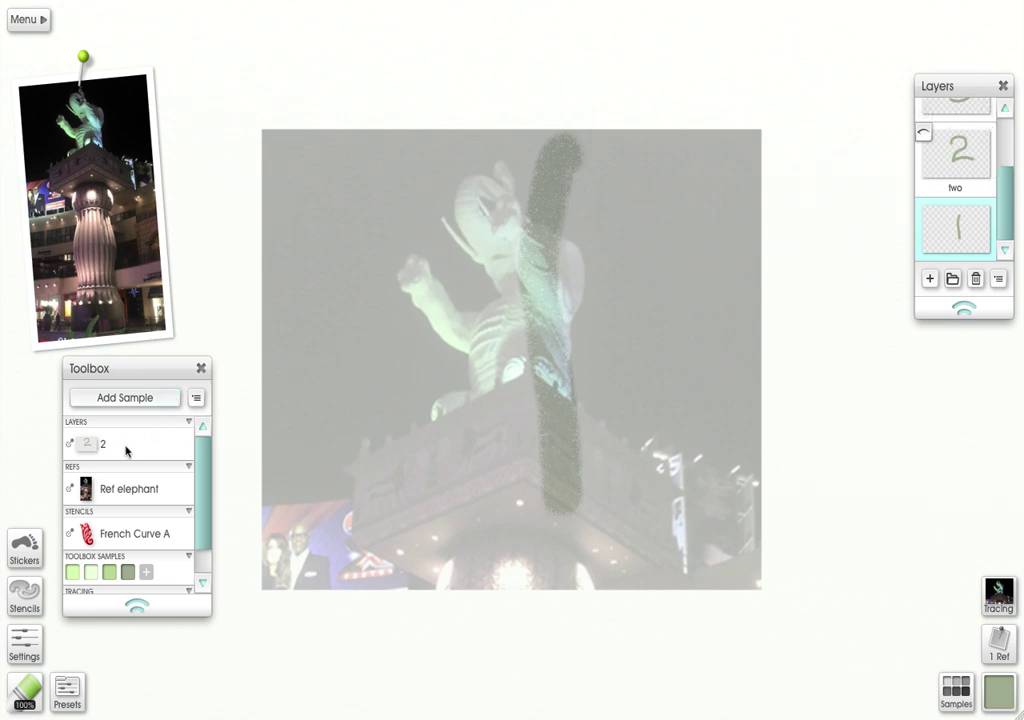
pyautogui.click(949, 177)
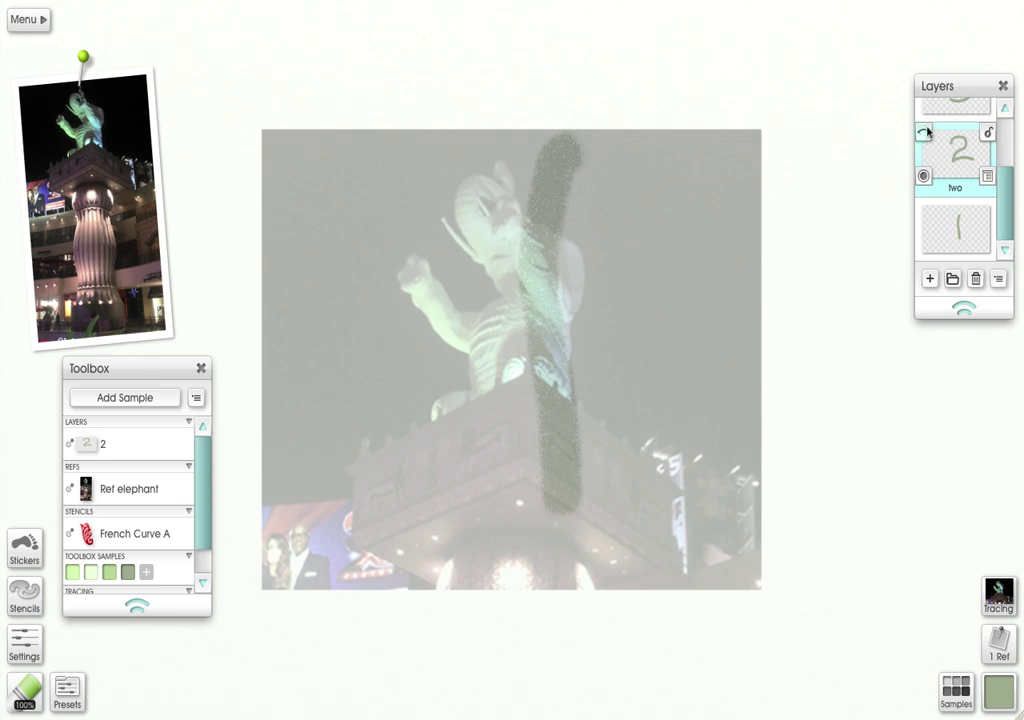
pyautogui.click(923, 131)
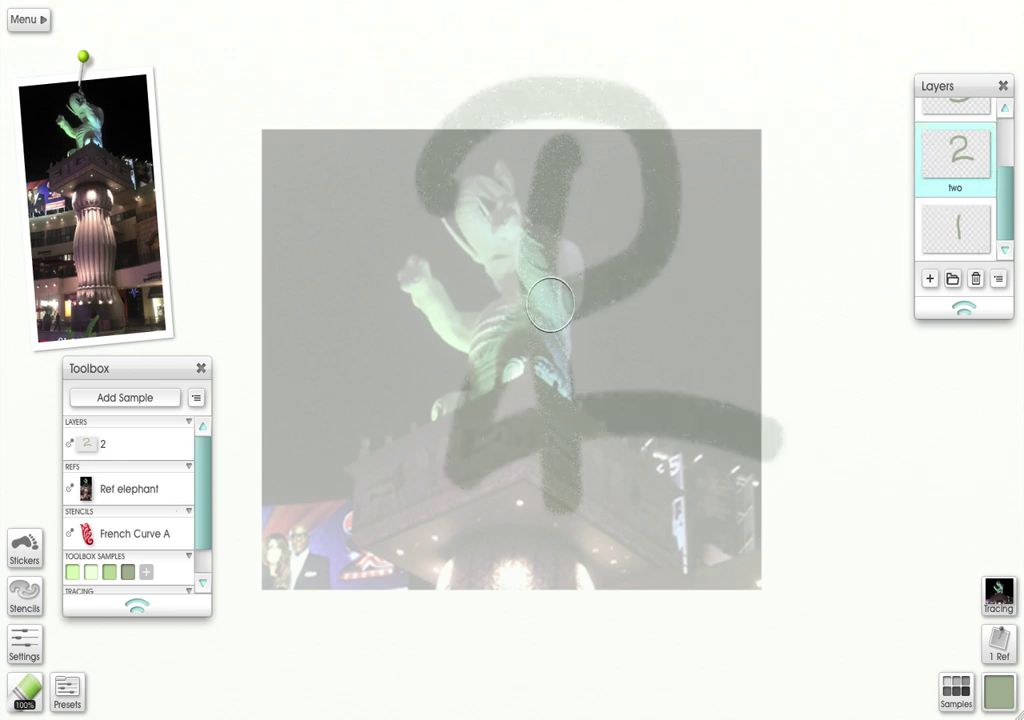
# - Paint dark green strokes and a blob around the large 2 on layer two
pyautogui.moveTo(690, 100)
pyautogui.mouseDown()
pyautogui.moveTo(704, 180)
pyautogui.moveTo(647, 228)
pyautogui.moveTo(724, 210)
pyautogui.moveTo(830, 125)
pyautogui.mouseUp()
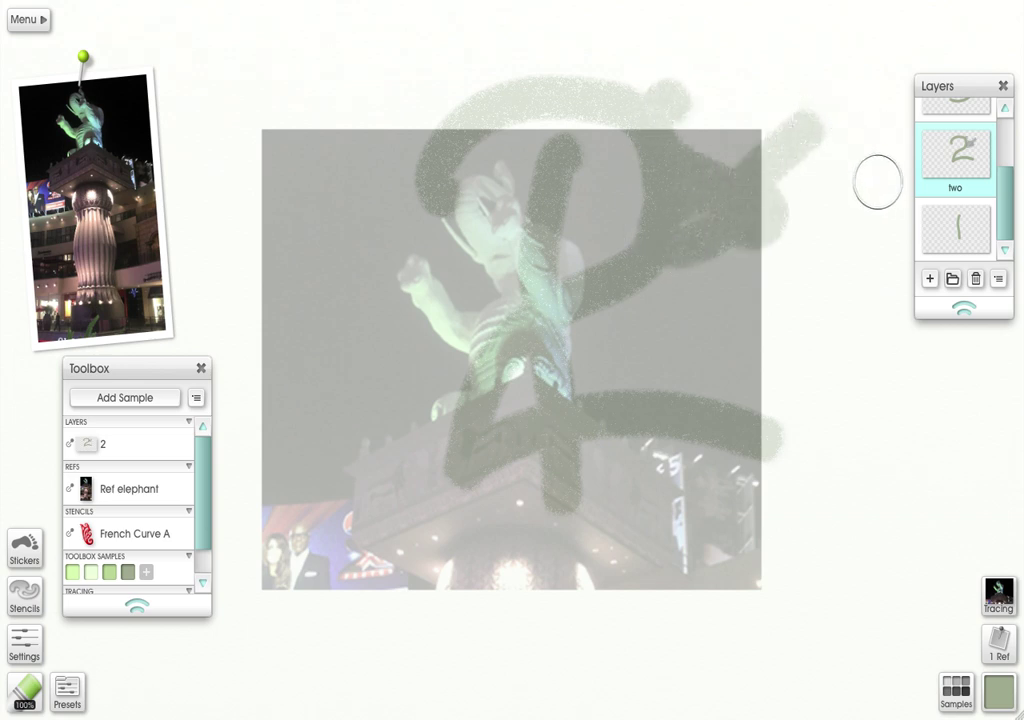
pyautogui.moveTo(706, 304); pyautogui.dragTo(765, 481)
pyautogui.moveTo(745, 345); pyautogui.dragTo(665, 380)
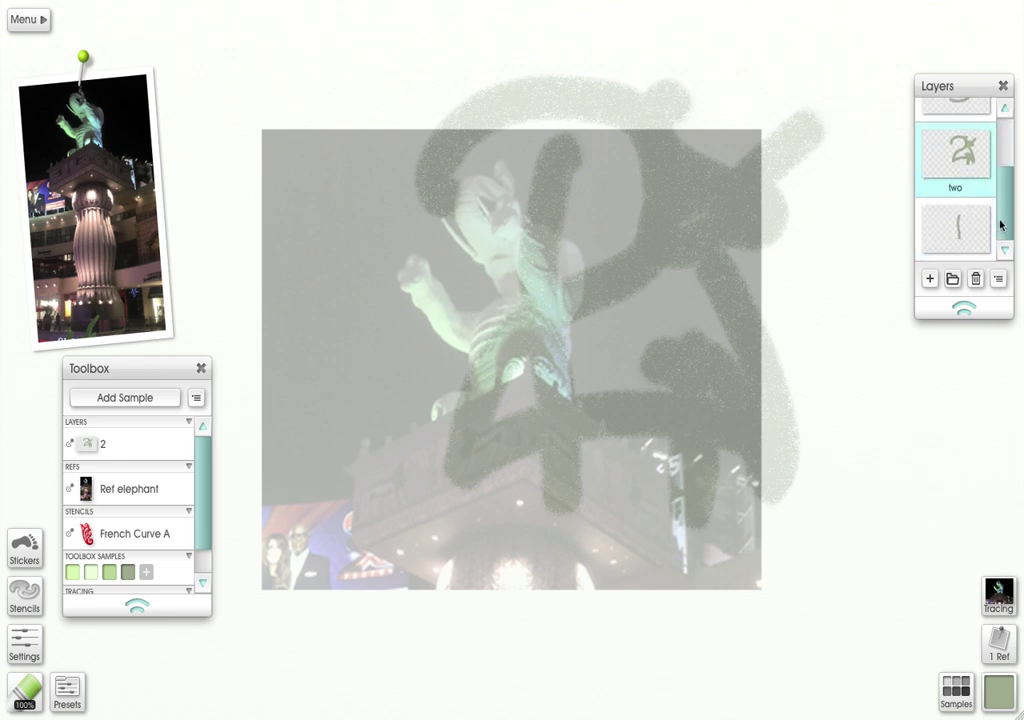
pyautogui.moveTo(1001, 225); pyautogui.dragTo(855, 251)
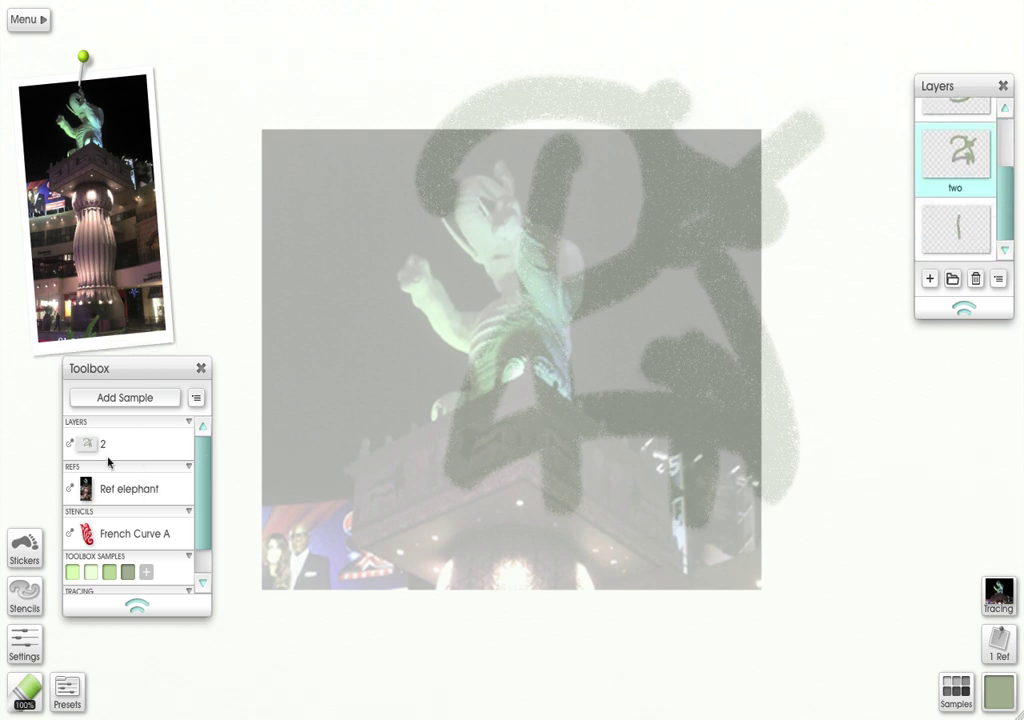
# - Hide the reference photo, then show and re-hide the French Curve A stencil
pyautogui.moveTo(135, 80)
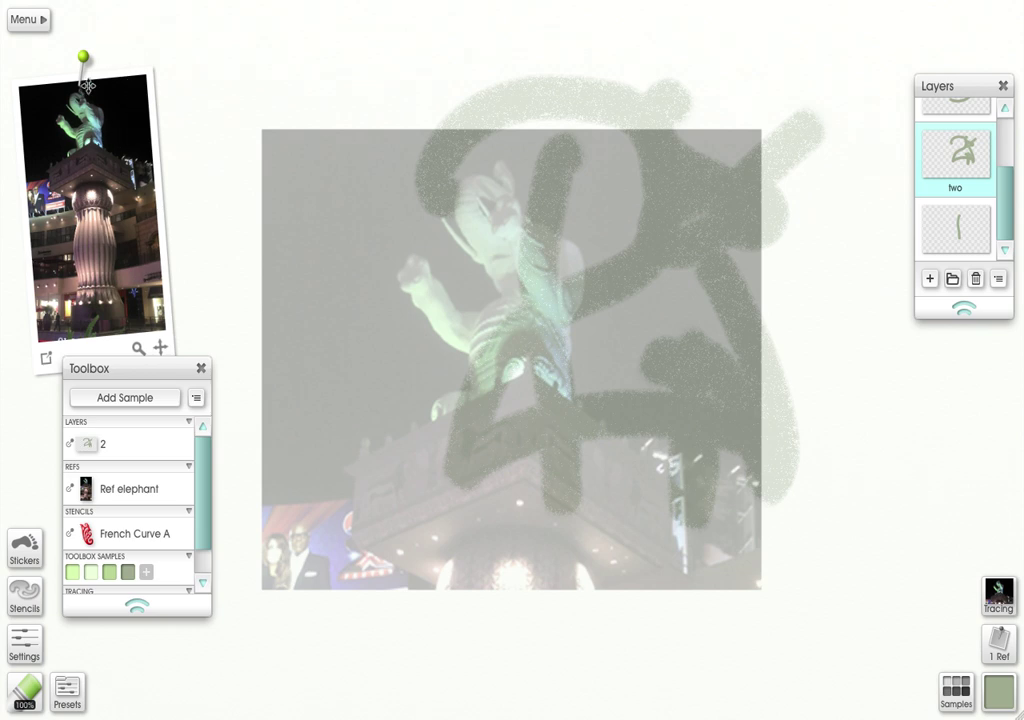
pyautogui.rightClick(100, 122)
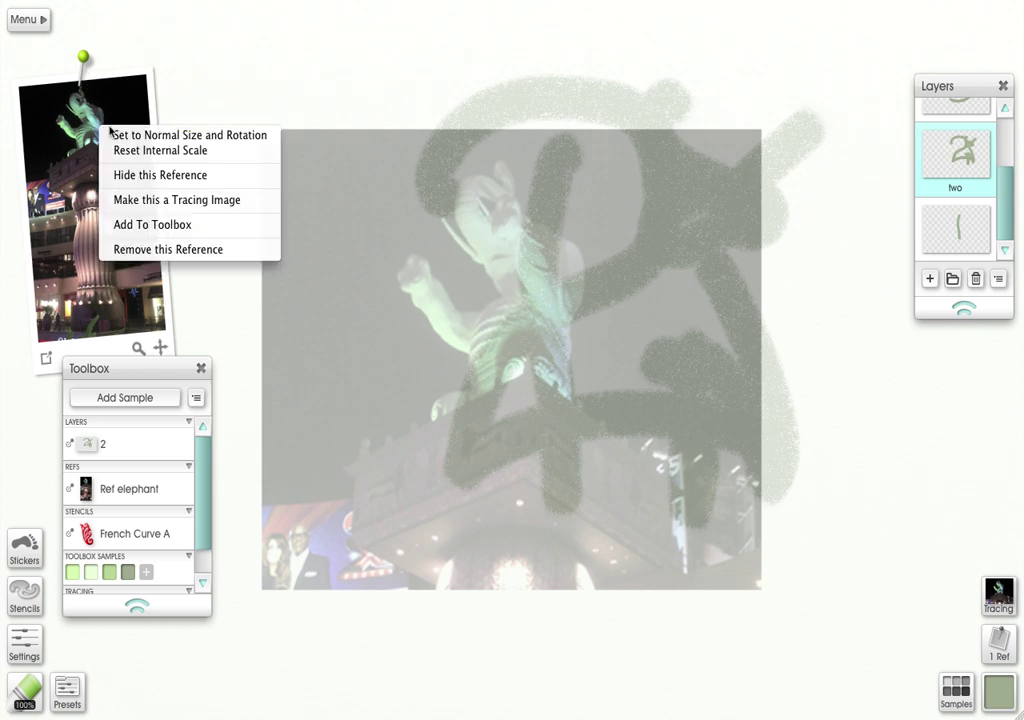
pyautogui.click(137, 174)
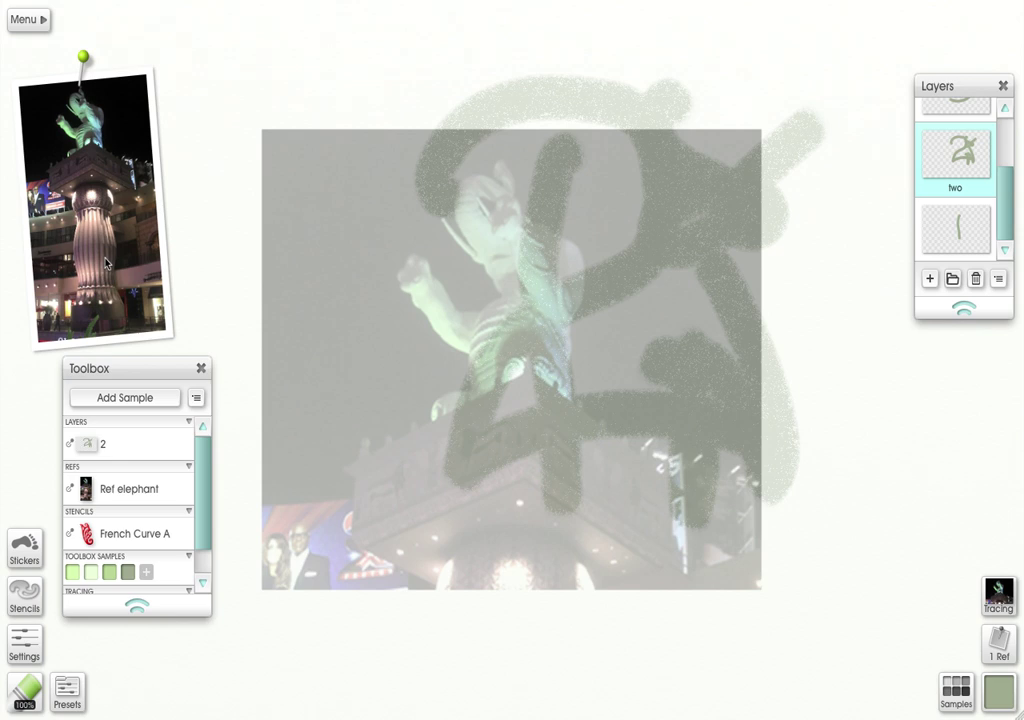
pyautogui.click(150, 534)
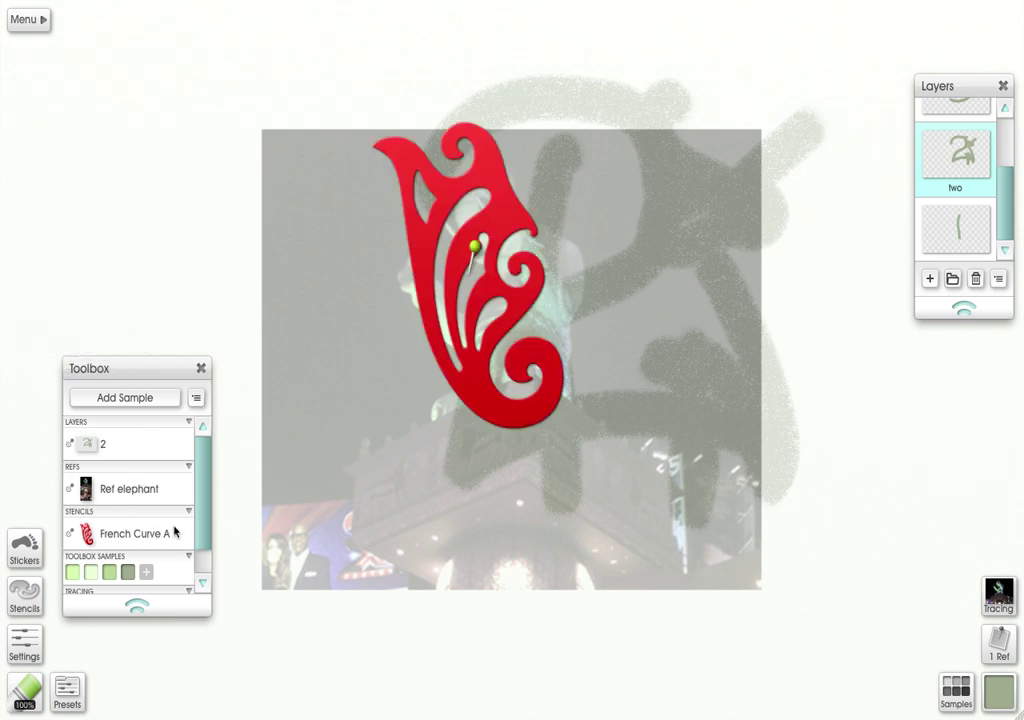
pyautogui.click(181, 528)
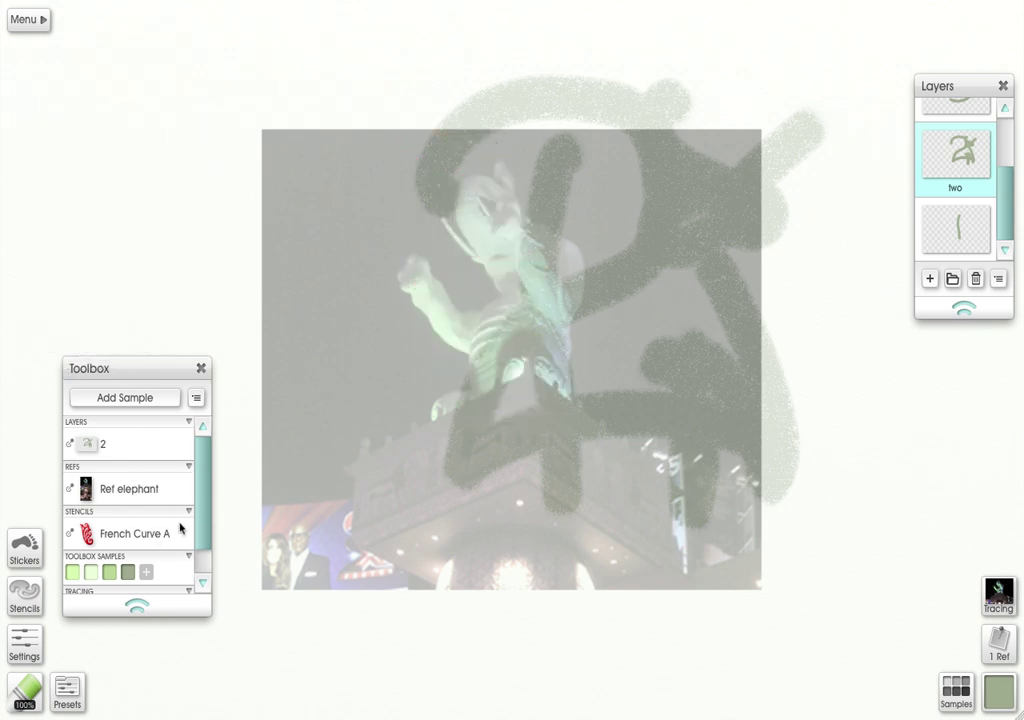
# - Paint light green, darker green and grey-green strokes using the Toolbox colour samples
pyautogui.click(72, 579)
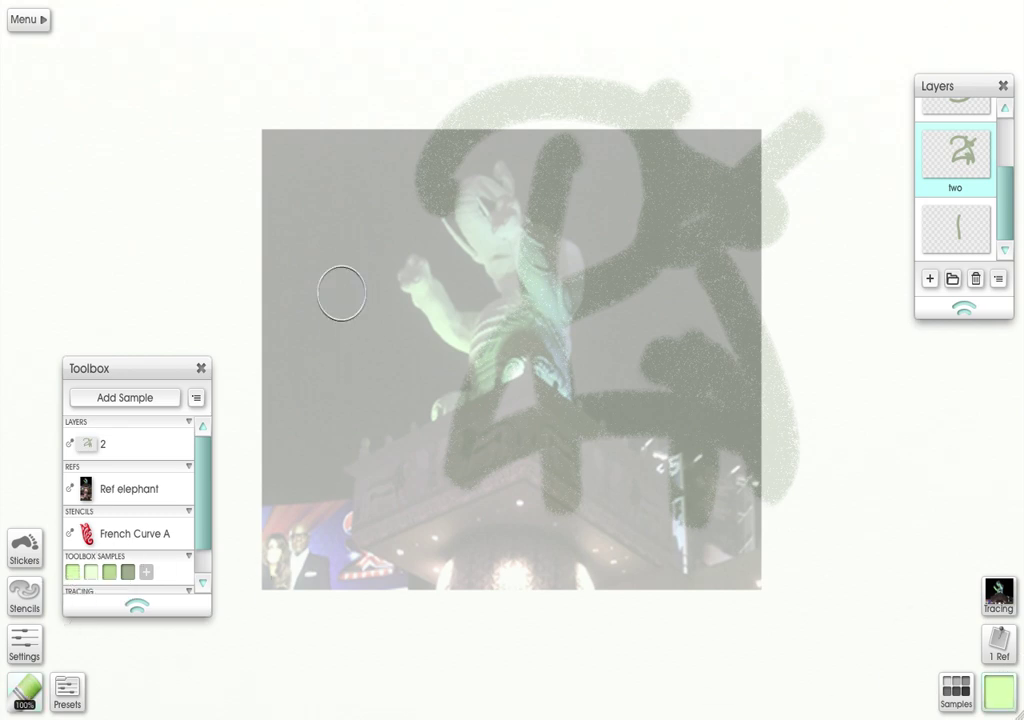
pyautogui.moveTo(338, 293)
pyautogui.mouseDown()
pyautogui.moveTo(247, 245)
pyautogui.moveTo(293, 315)
pyautogui.moveTo(222, 62)
pyautogui.moveTo(265, 82)
pyautogui.moveTo(95, 150)
pyautogui.mouseUp()
pyautogui.click(110, 573)
pyautogui.moveTo(310, 36)
pyautogui.mouseDown()
pyautogui.moveTo(208, 145)
pyautogui.moveTo(244, 266)
pyautogui.mouseUp()
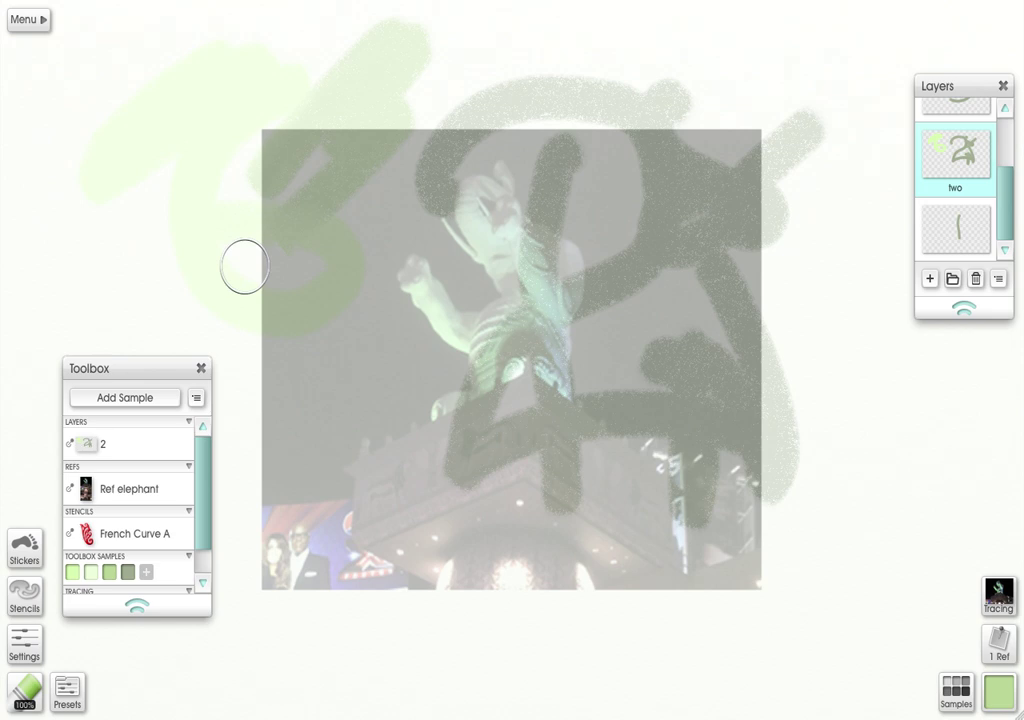
pyautogui.click(91, 573)
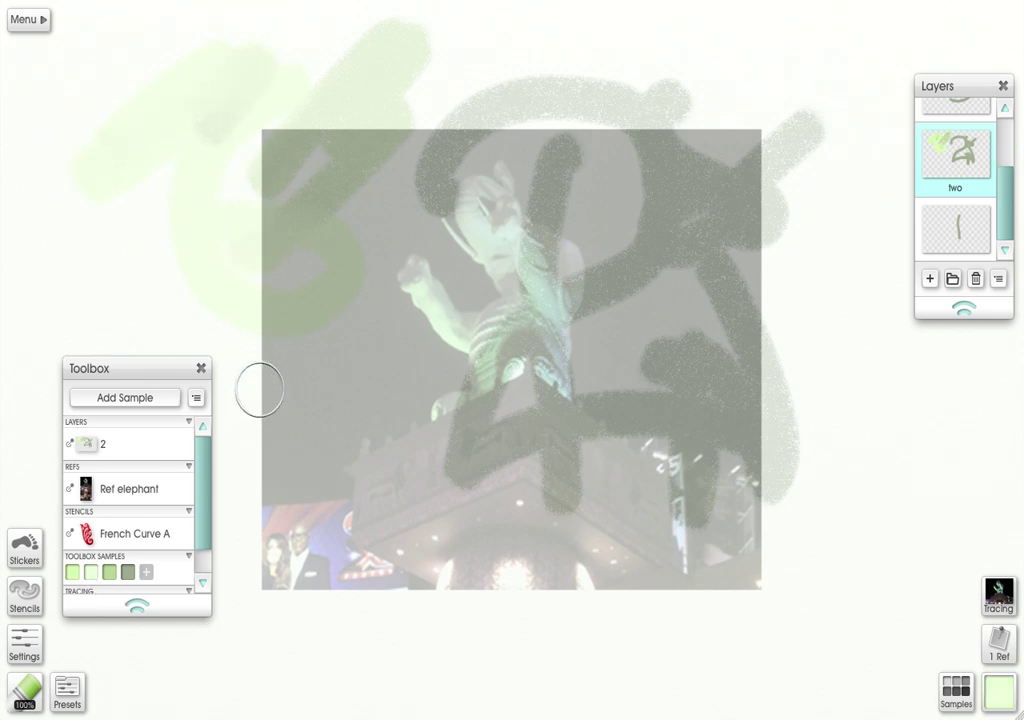
pyautogui.click(128, 573)
pyautogui.moveTo(676, 600)
pyautogui.mouseDown()
pyautogui.moveTo(606, 594)
pyautogui.moveTo(331, 629)
pyautogui.moveTo(309, 485)
pyautogui.moveTo(136, 238)
pyautogui.moveTo(405, 37)
pyautogui.moveTo(850, 71)
pyautogui.moveTo(807, 69)
pyautogui.mouseUp()
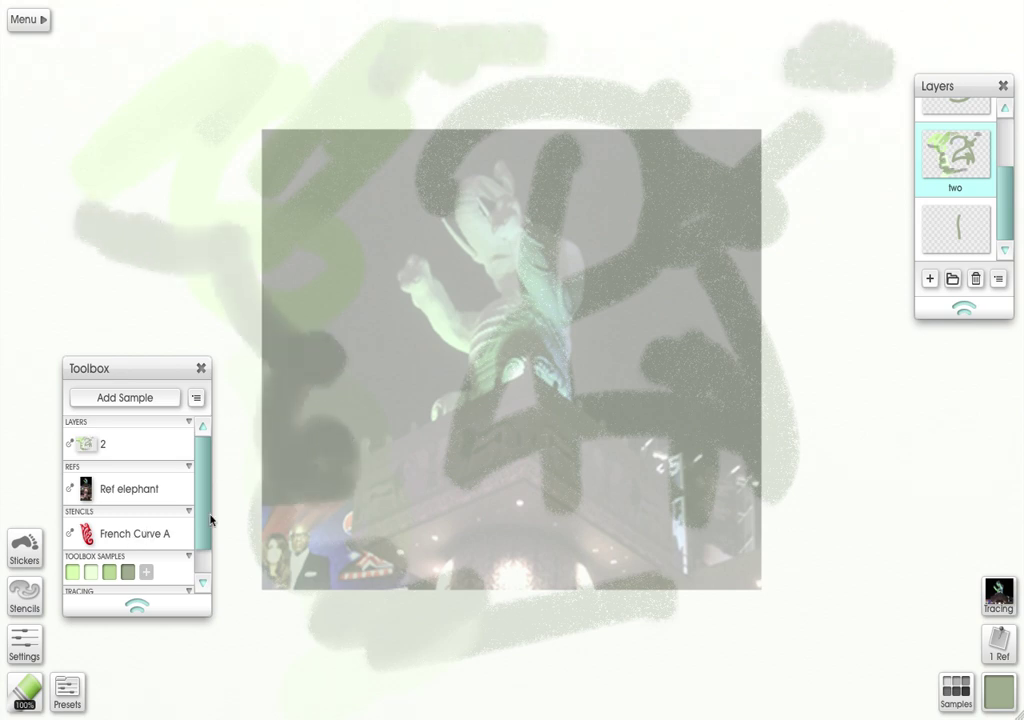
pyautogui.click(206, 580)
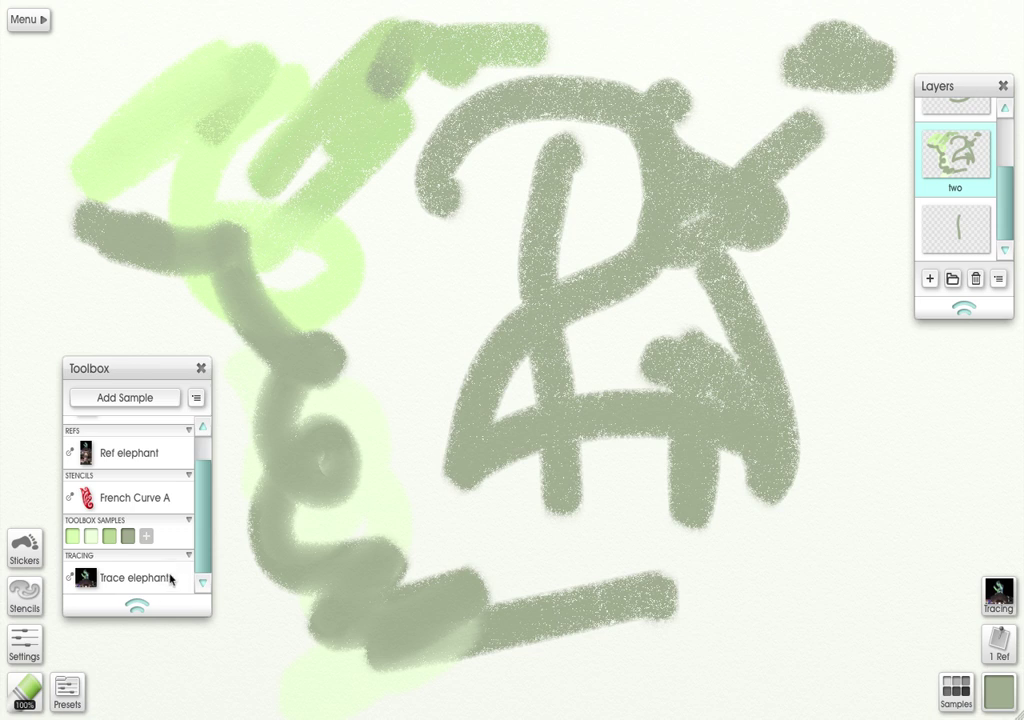
pyautogui.scroll(2, 171, 578)
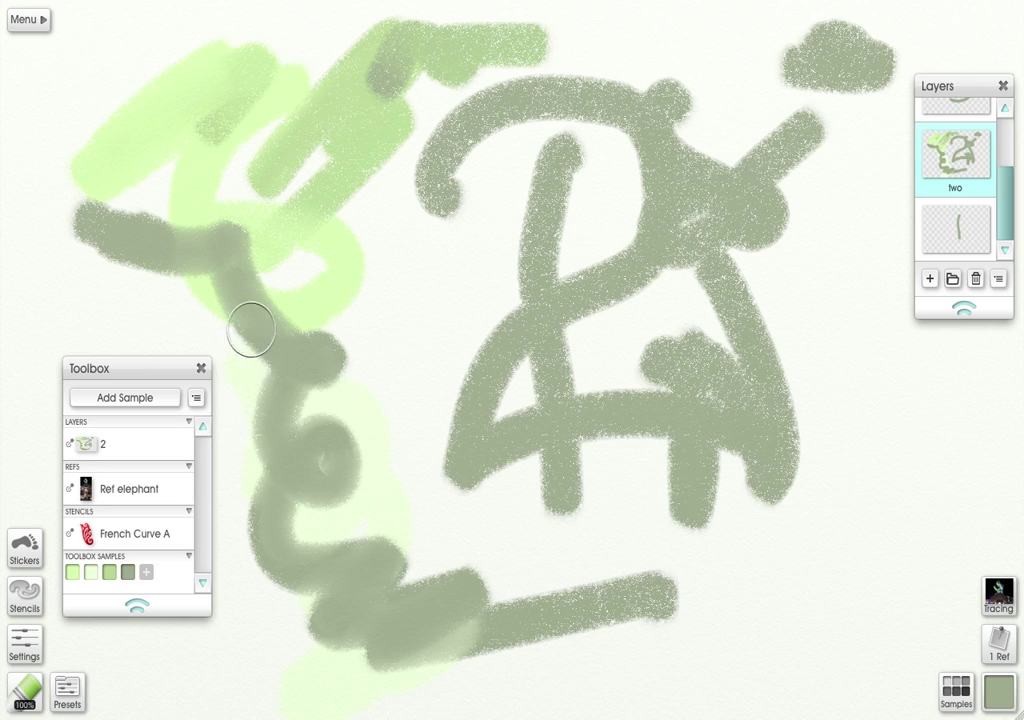